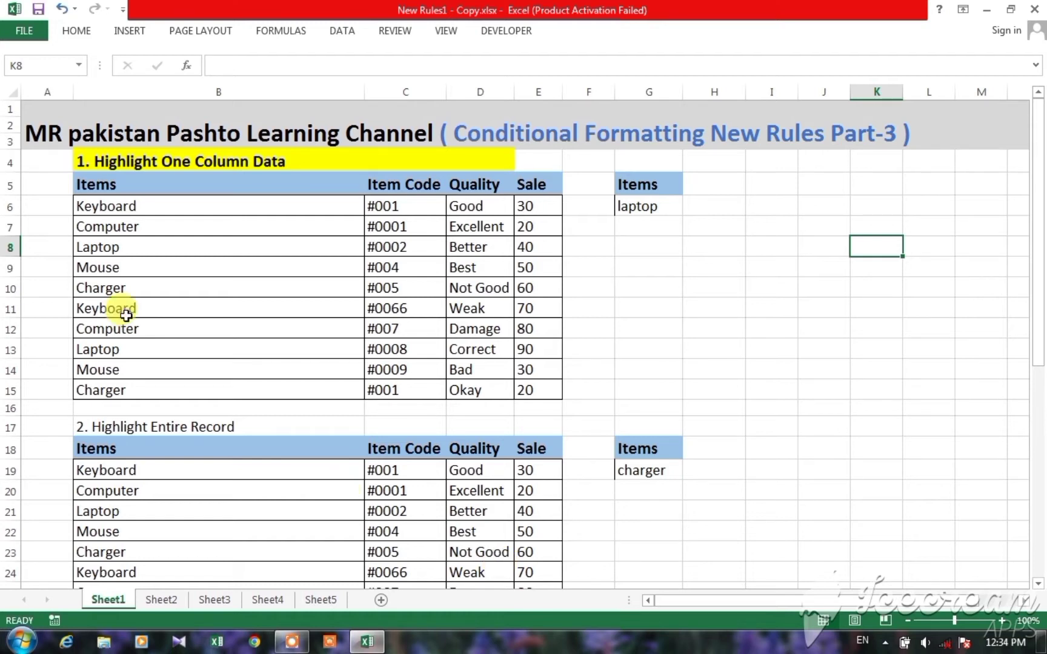
left_click(74, 32)
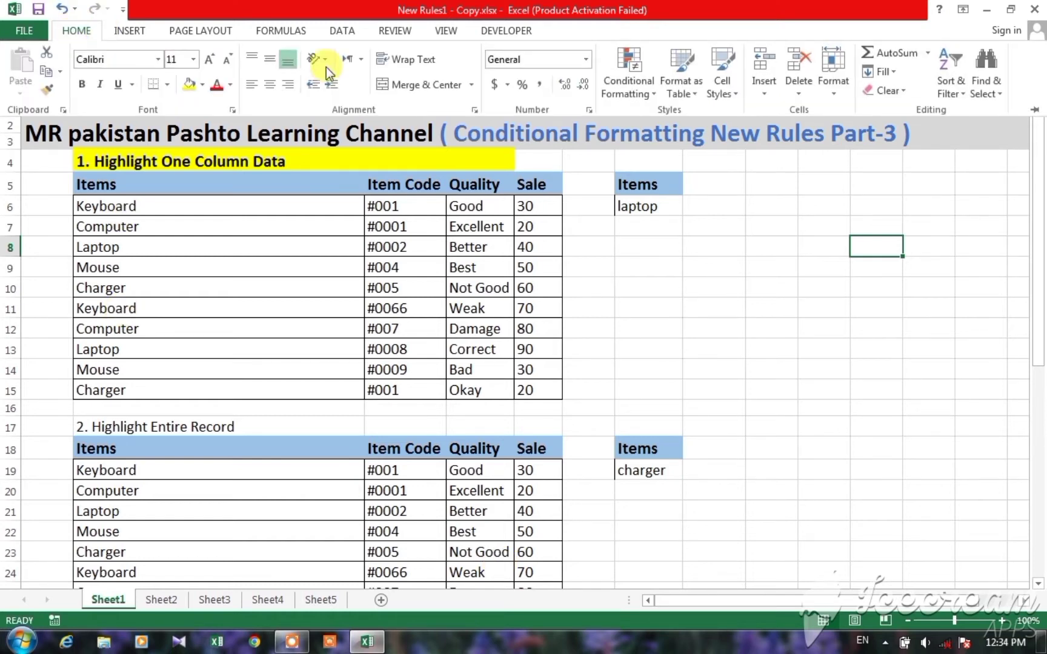
left_click(644, 85)
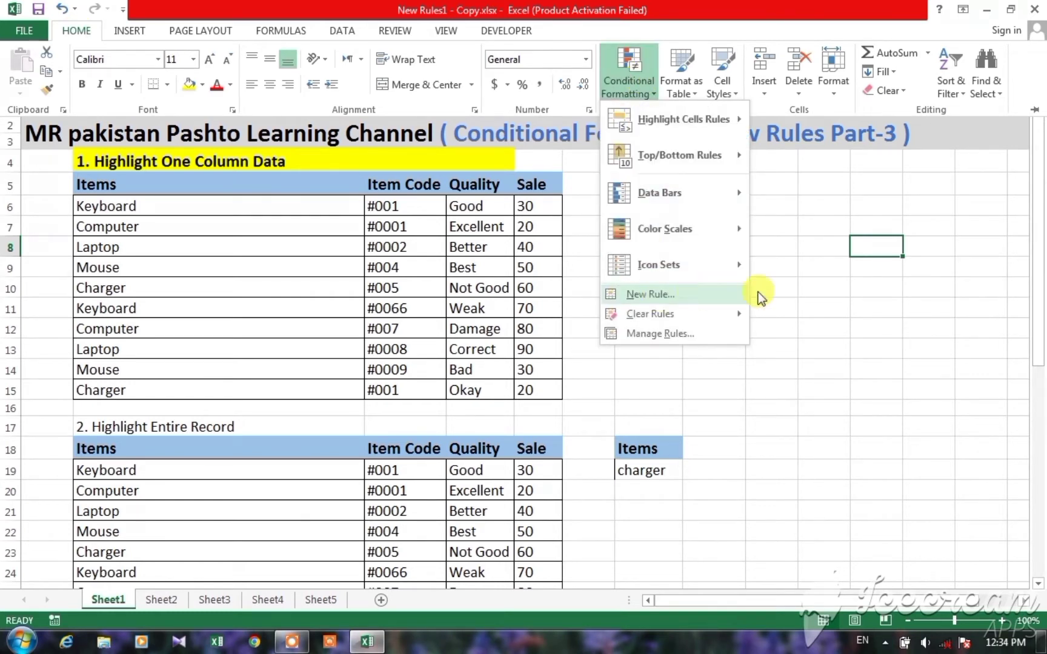
left_click(777, 292)
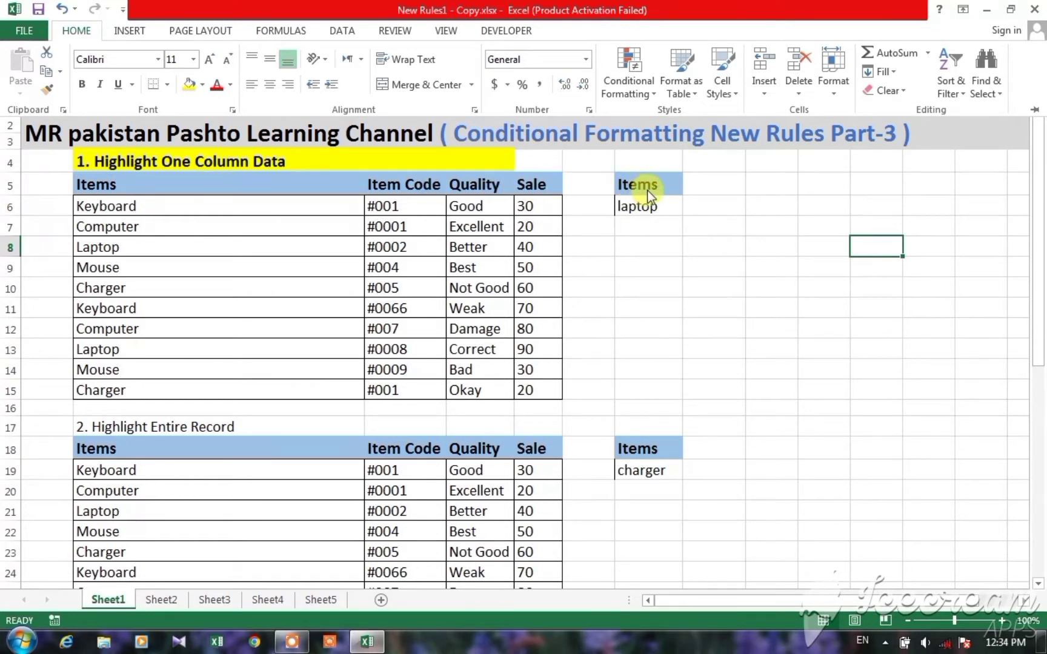
left_click(649, 206)
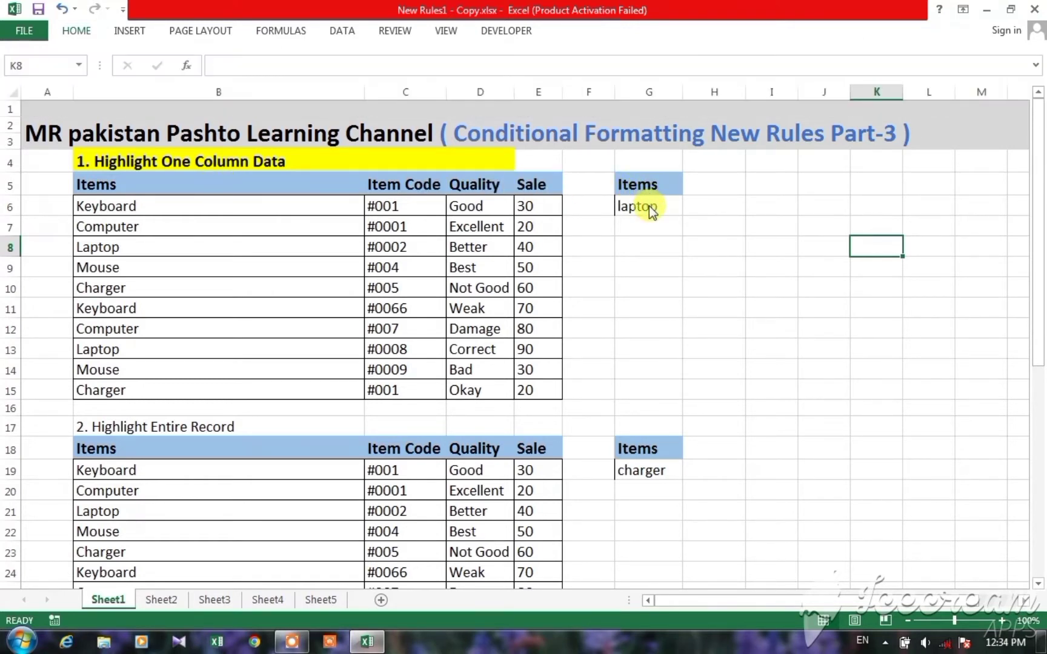
left_click(648, 206)
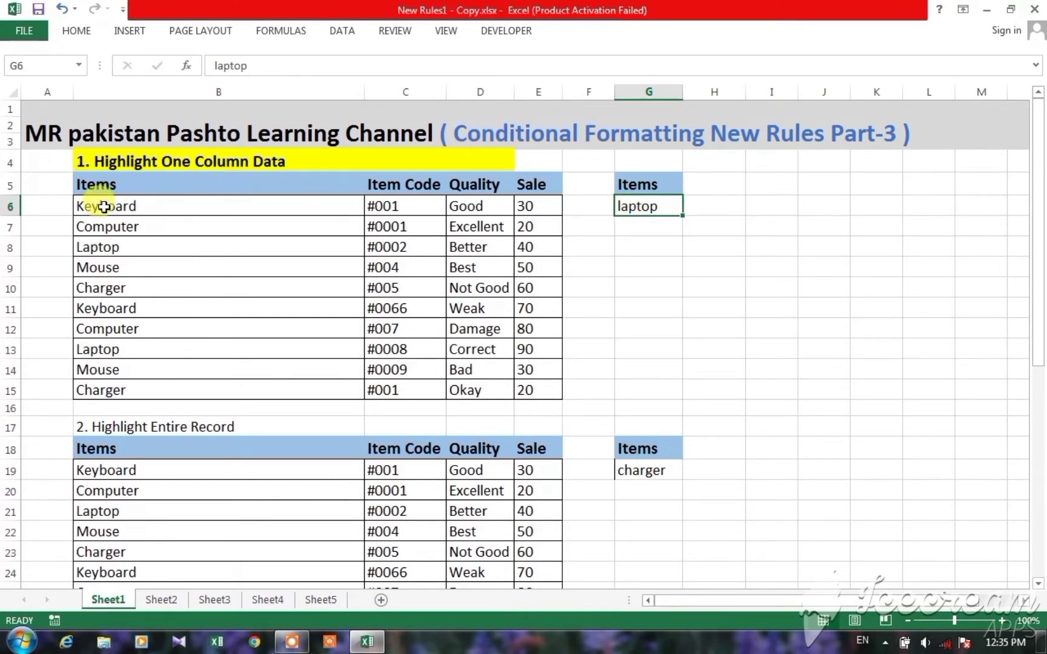
Start a new conditional formatting rule for the first table's items B6:B15 that uses a formula to determine which cells to format.
left_click_drag(84, 206, 315, 391)
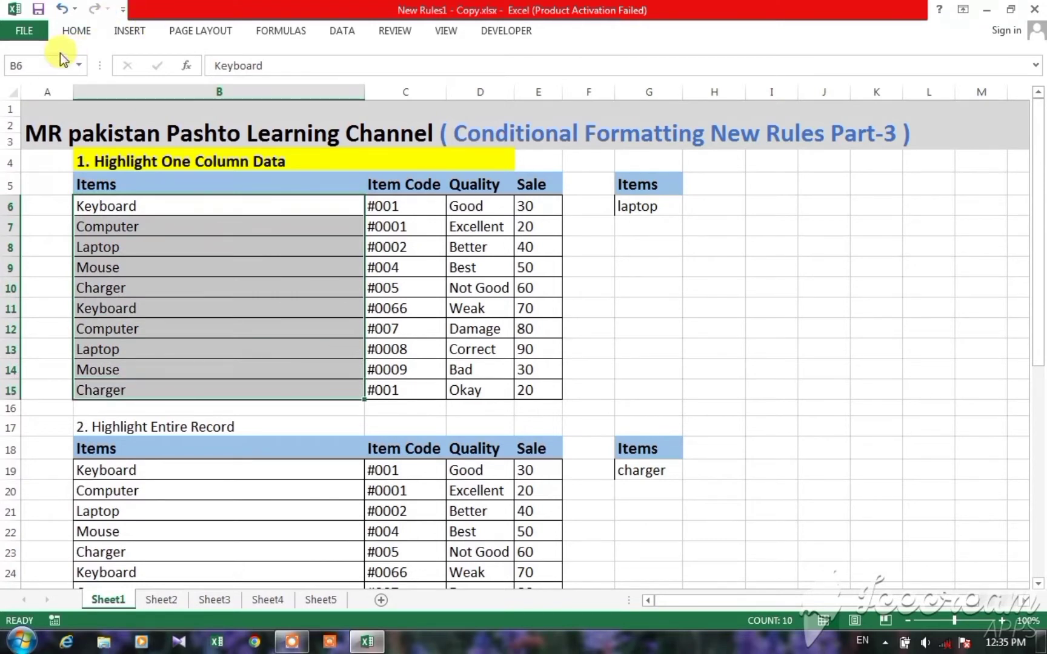
left_click(71, 37)
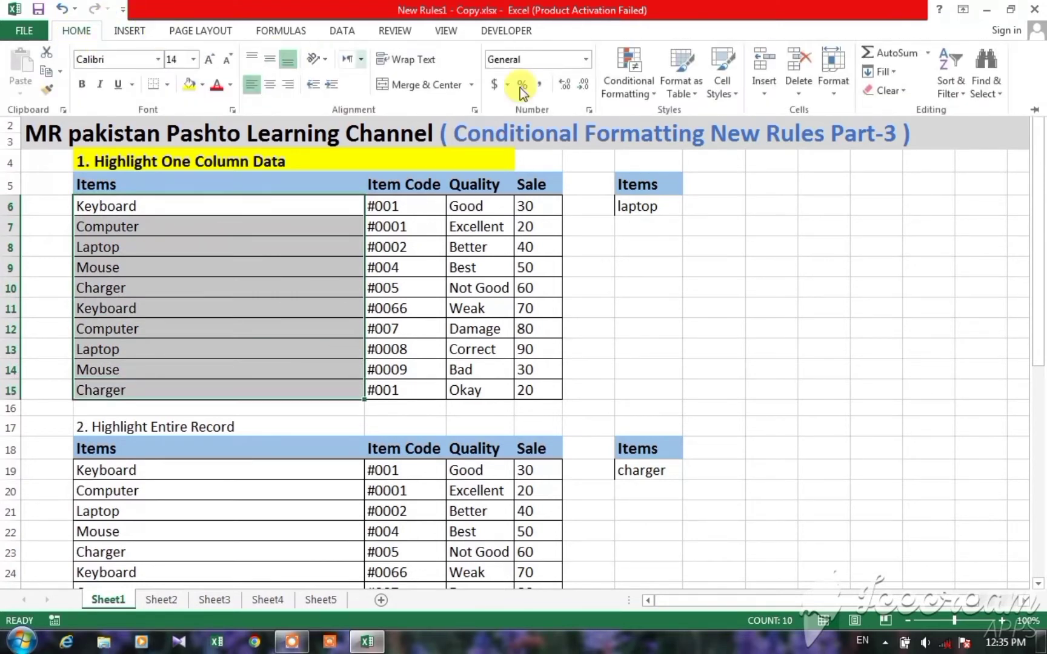
left_click(630, 63)
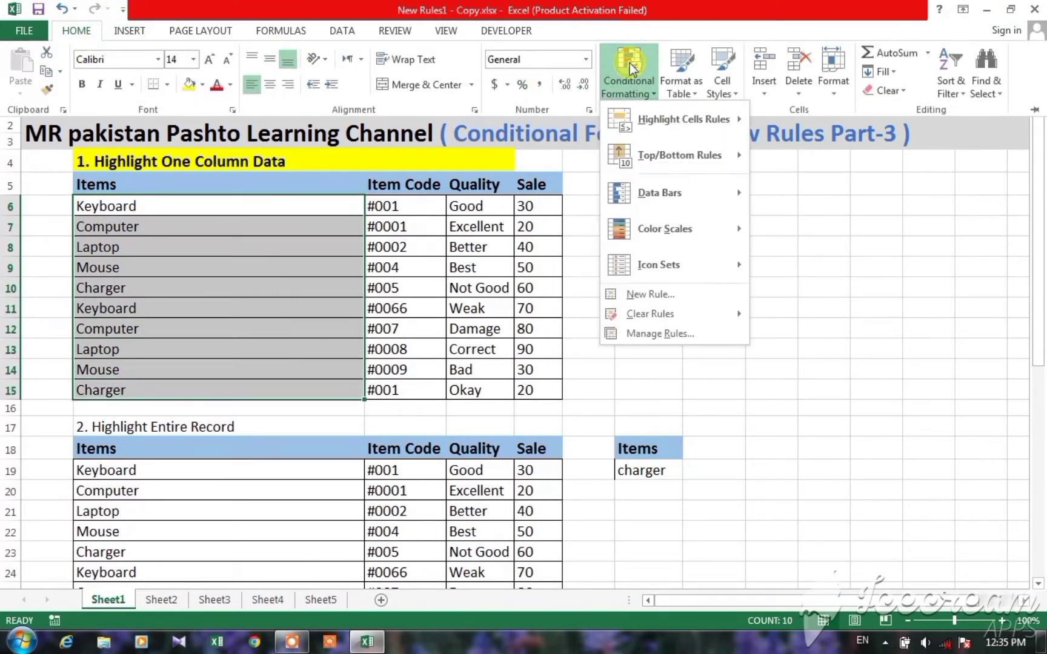
left_click(642, 298)
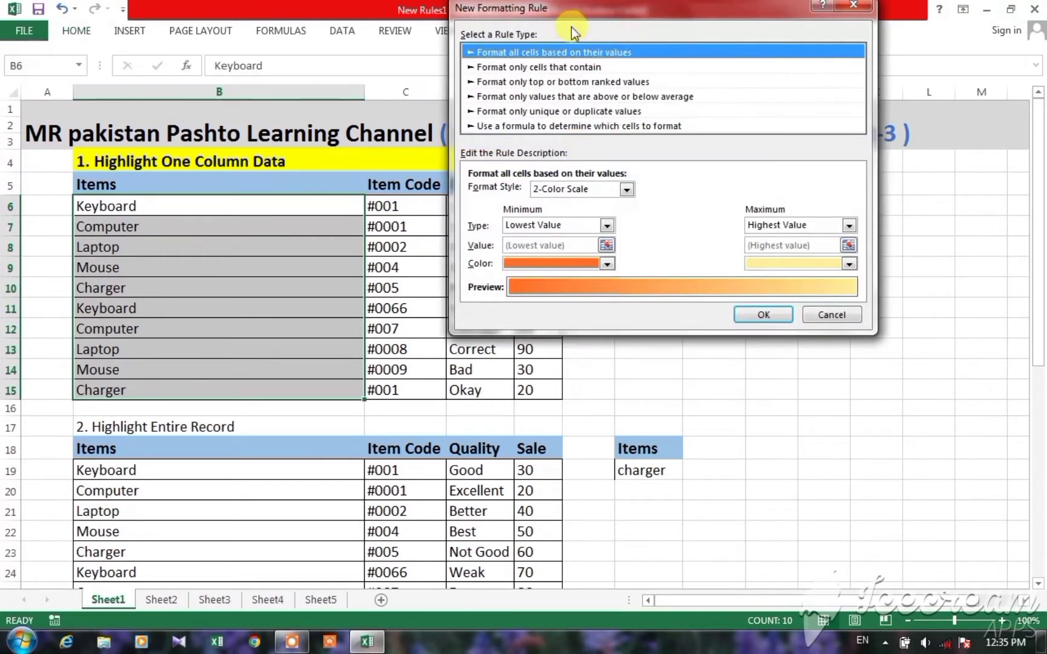
left_click_drag(576, 11, 761, 27)
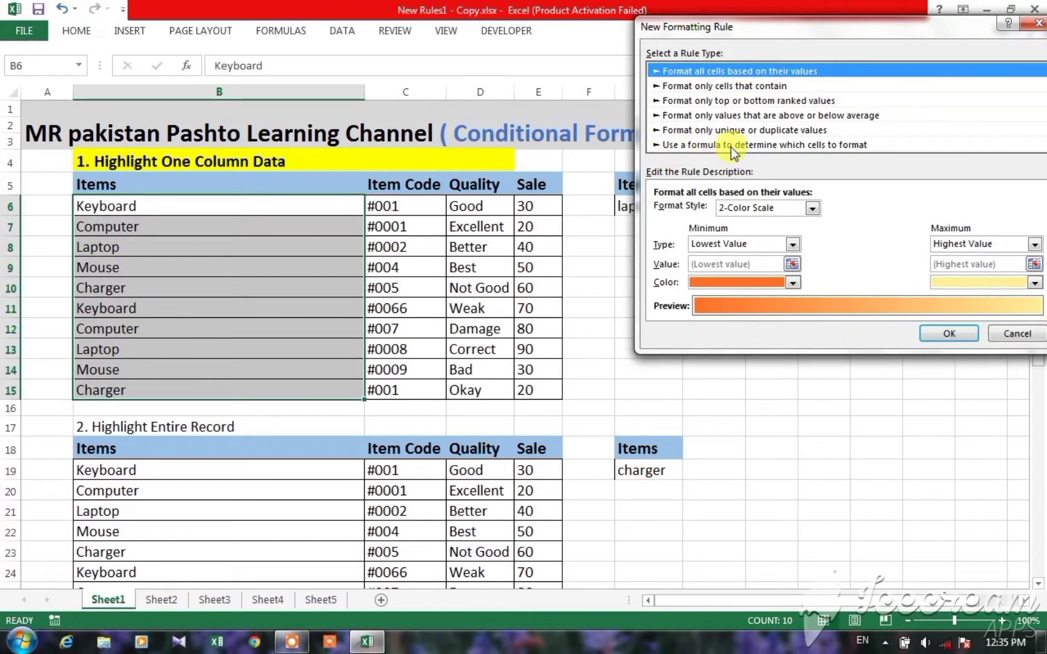
left_click(806, 147)
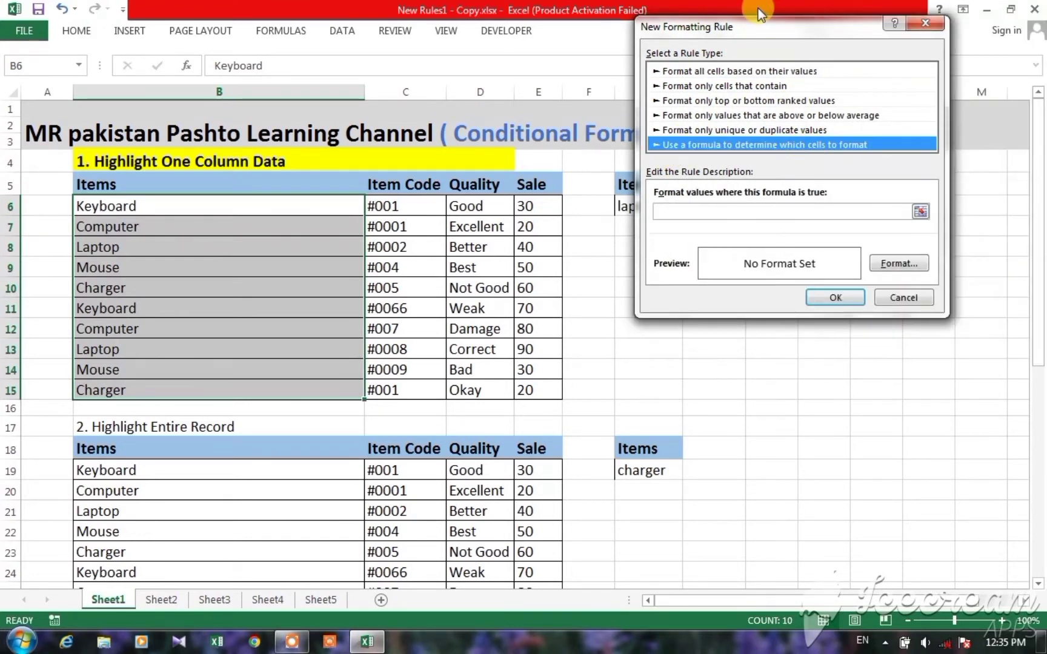
left_click_drag(758, 24, 856, 175)
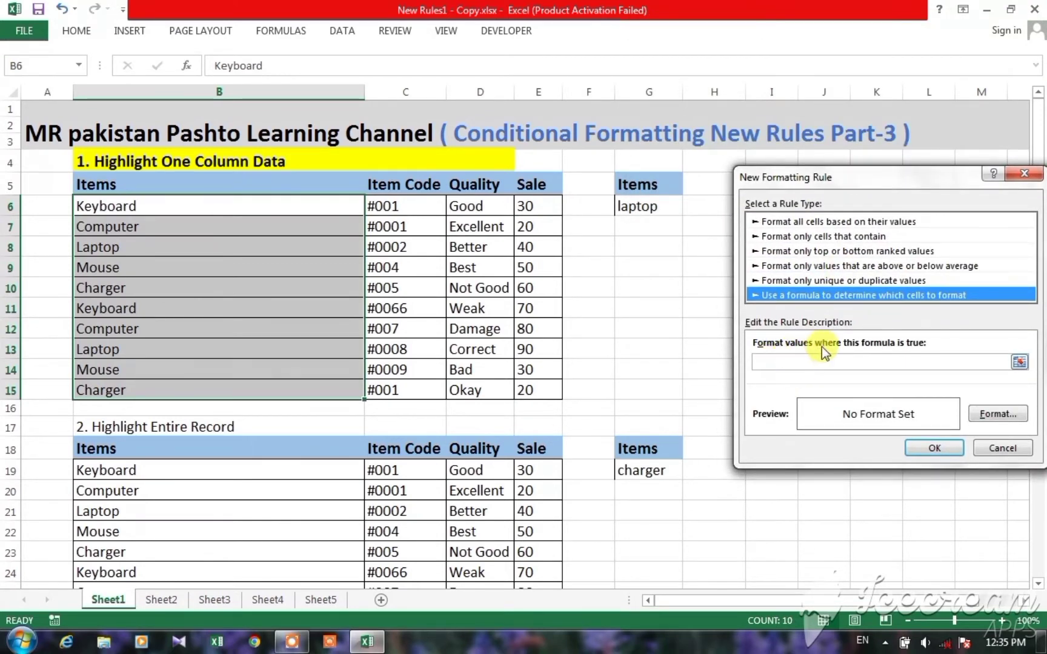
Enter the rule formula =B6=$G$6, with a relative reference to the first item and an absolute one to the lookup cell.
left_click(784, 363)
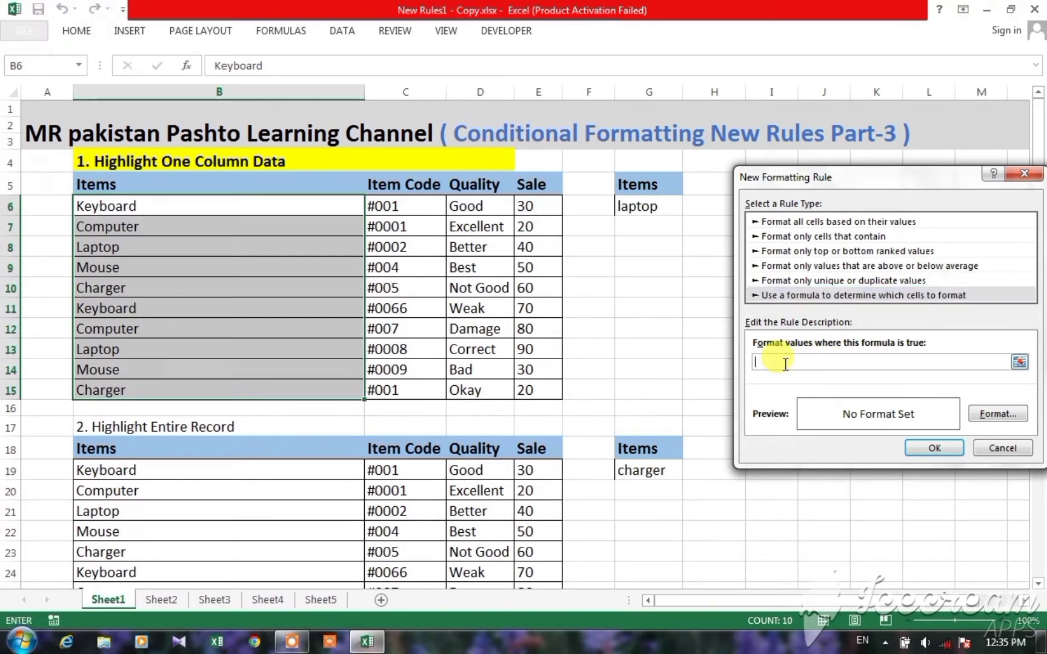
type("=")
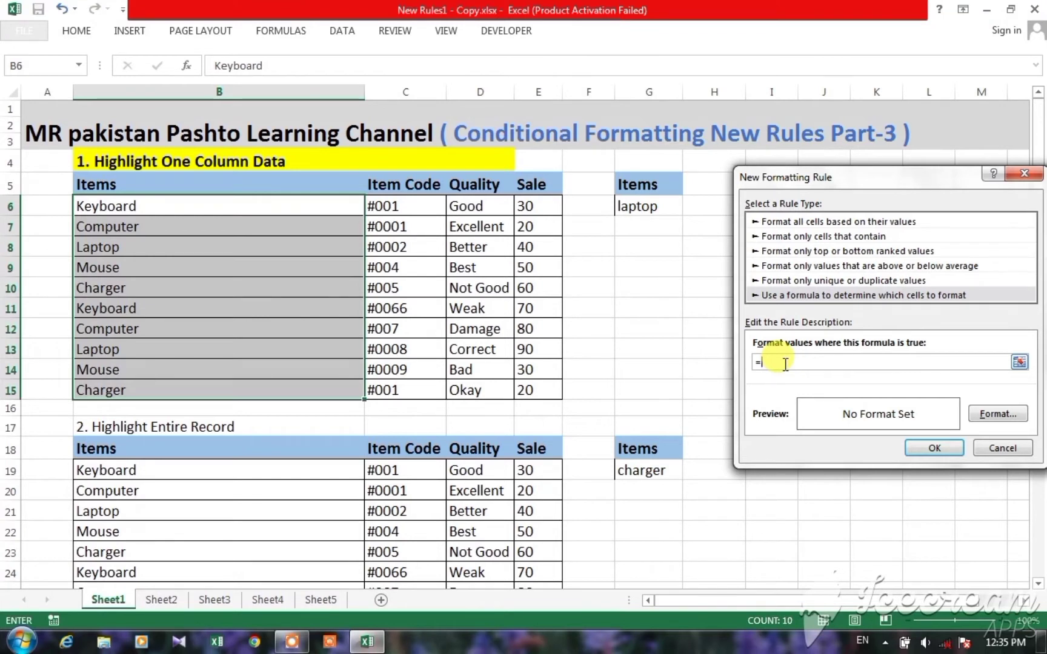
left_click(136, 207)
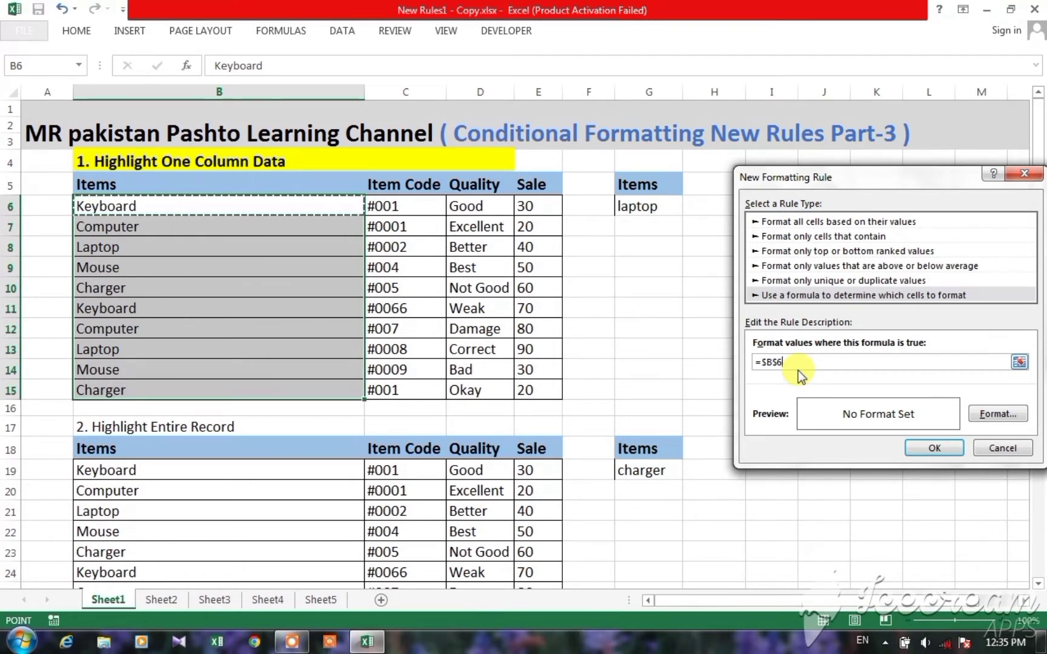
key("F4")
type("=")
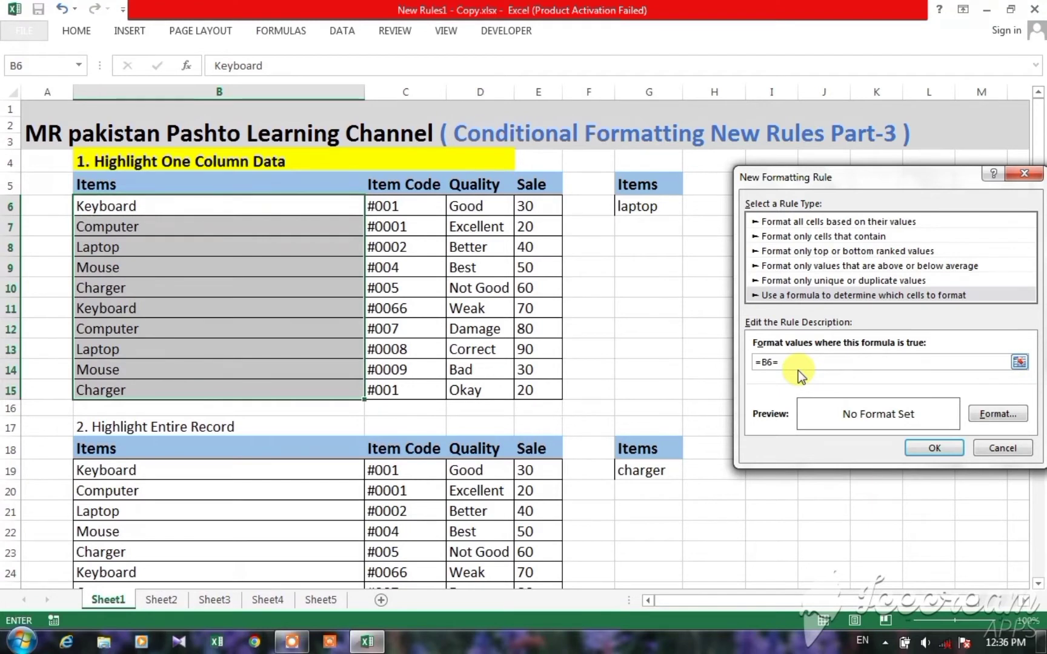
left_click(647, 207)
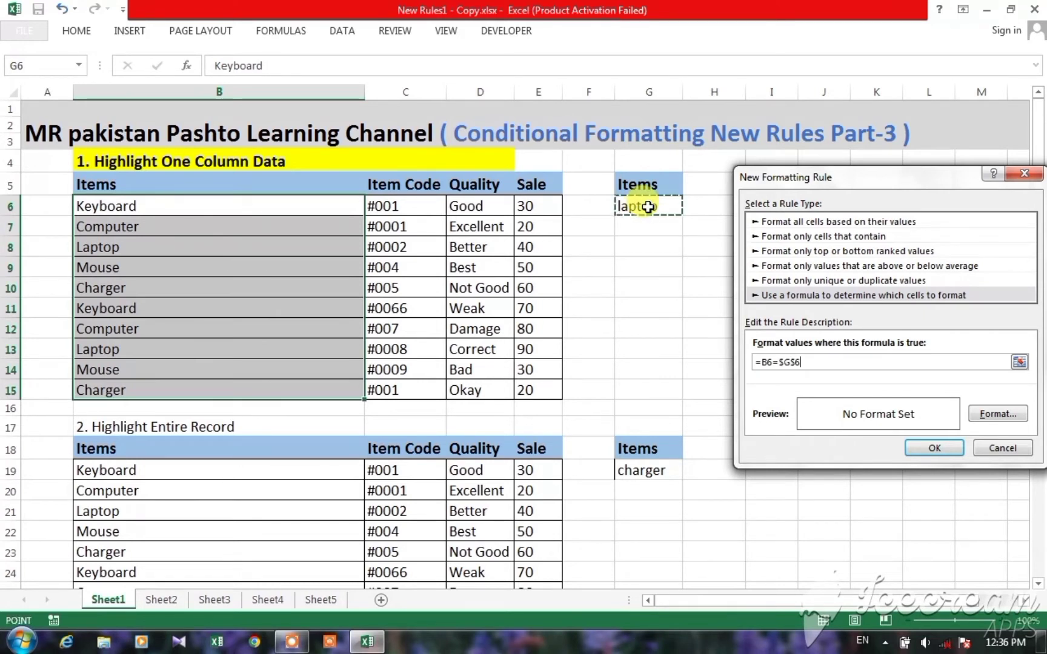
Give the rule a light blue background fill and apply it to the item column.
left_click(990, 416)
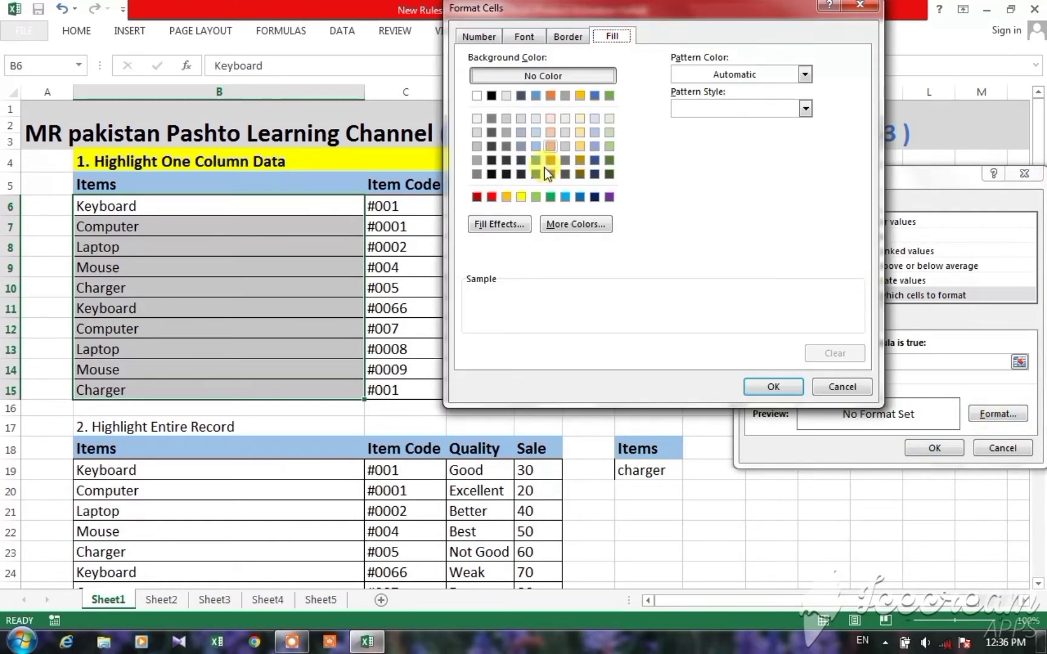
left_click(564, 197)
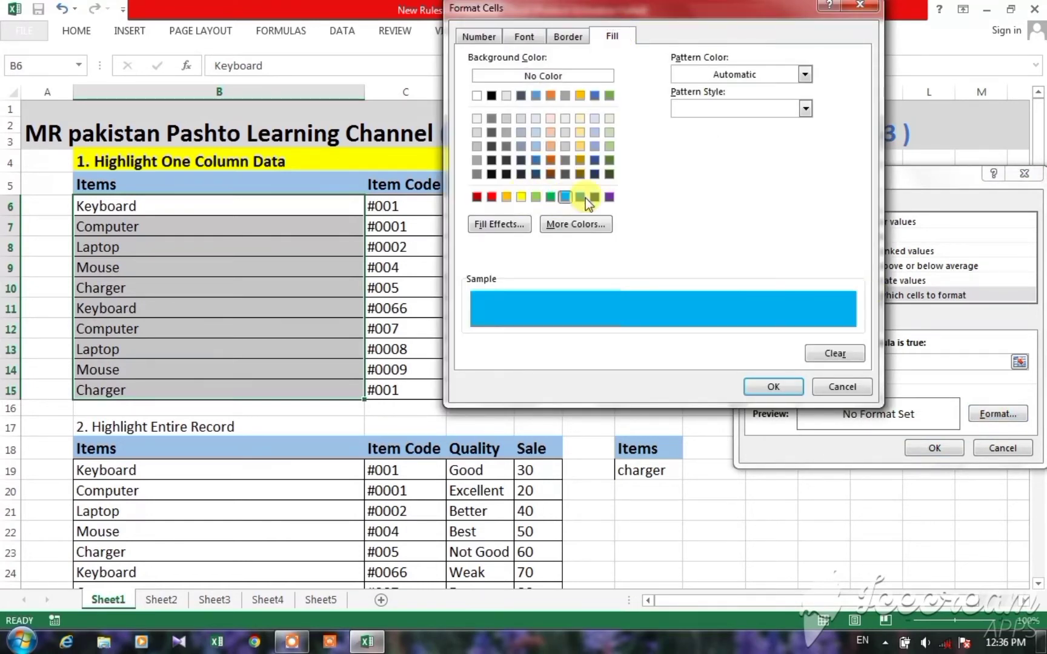
left_click(773, 387)
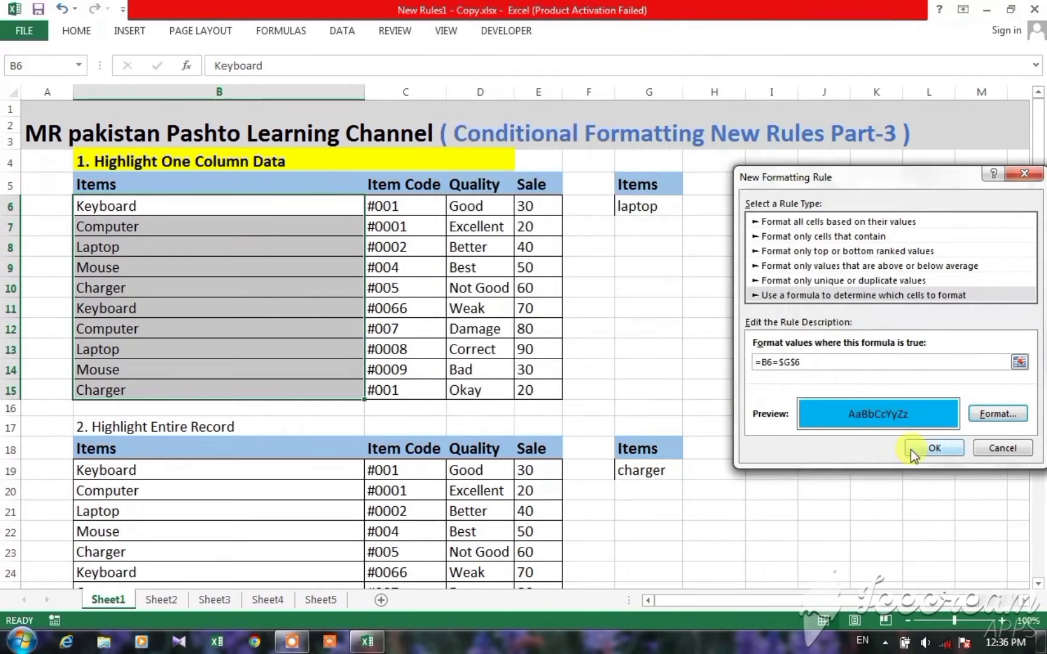
left_click(927, 448)
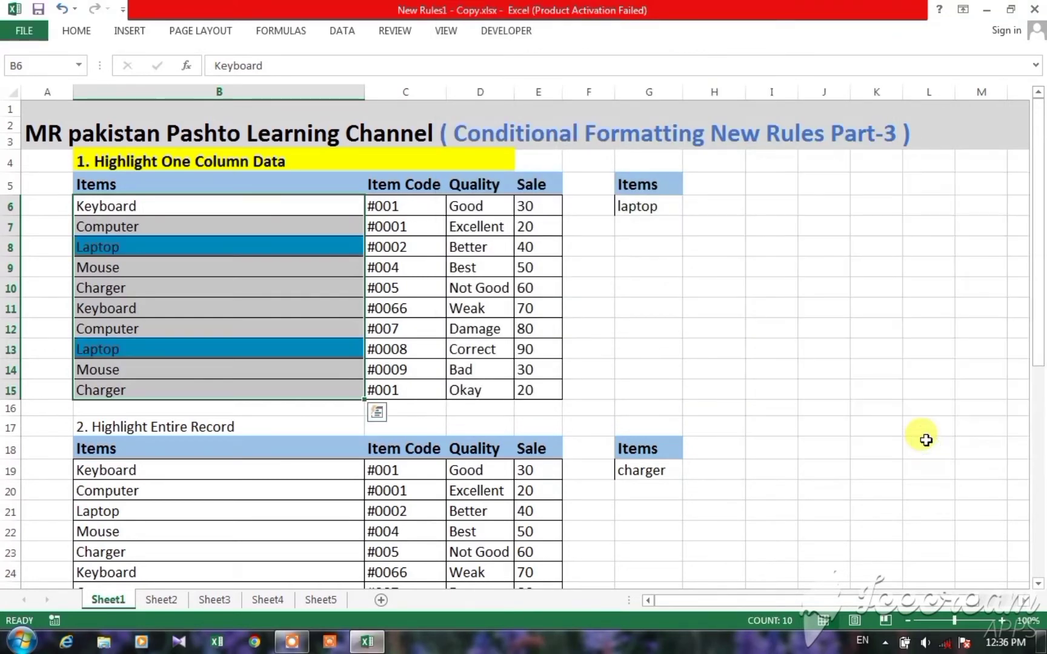
left_click(573, 257)
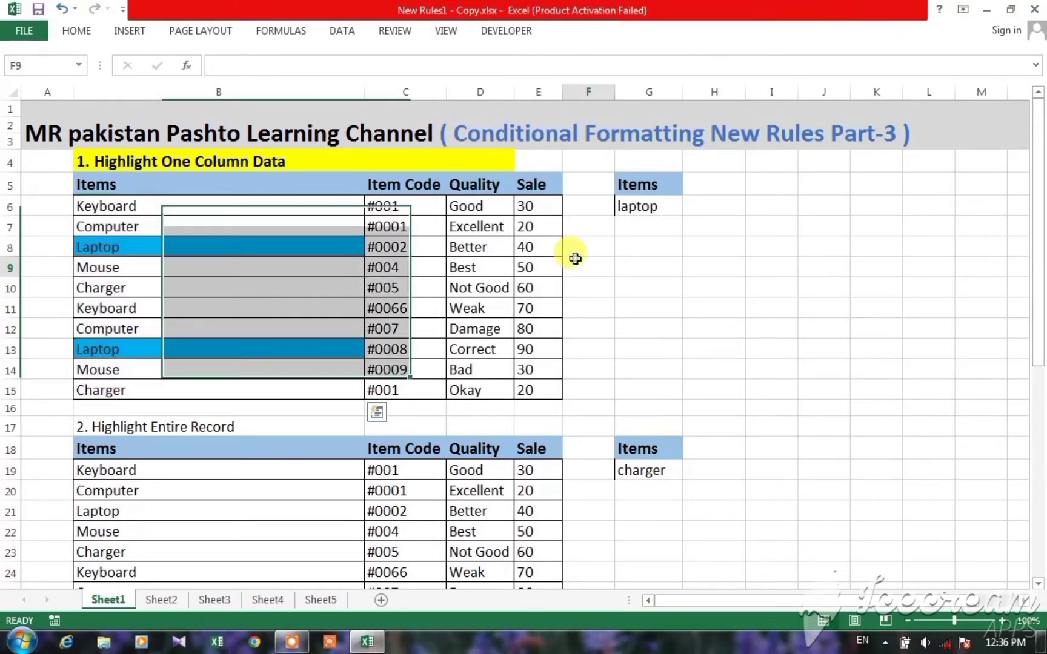
Enter mouse in lookup cell G6 to test the highlighting rule.
left_click(635, 206)
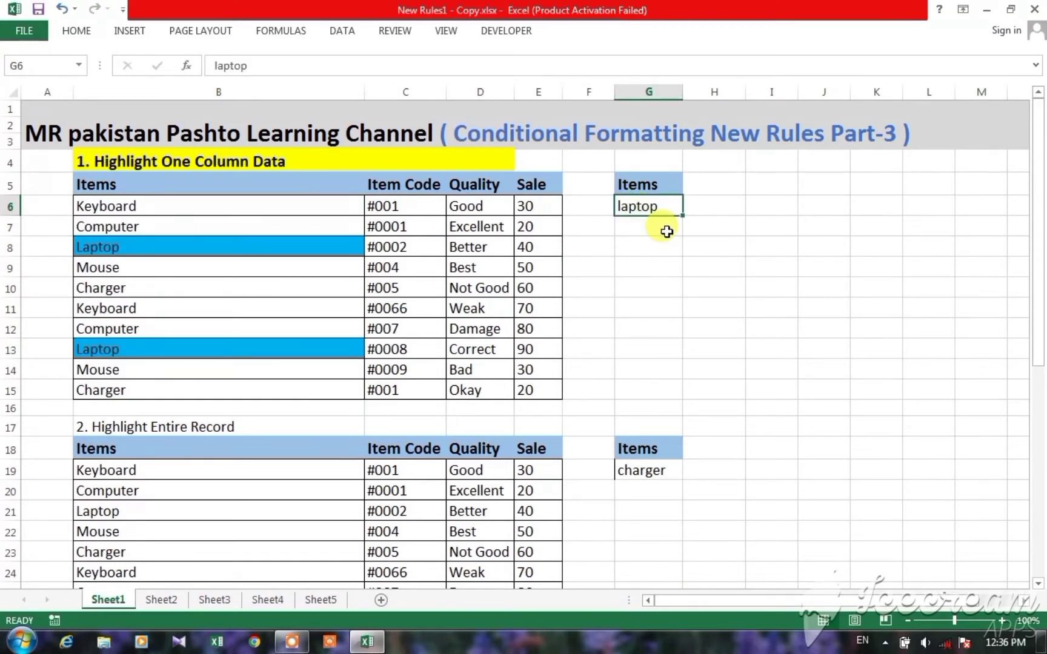
type("mo")
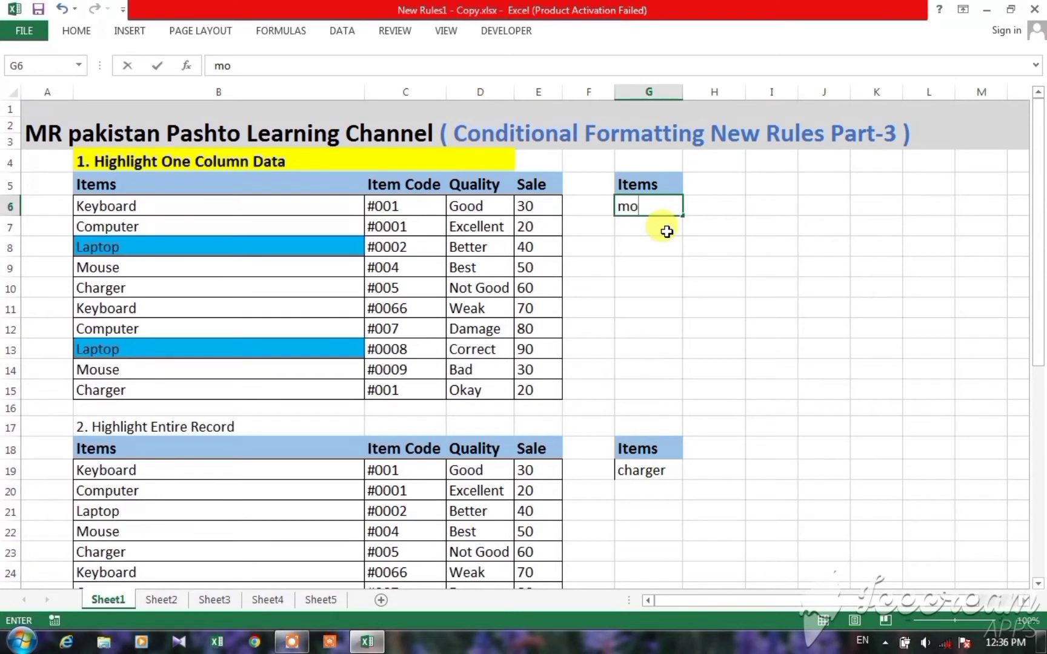
type("use")
key("Return")
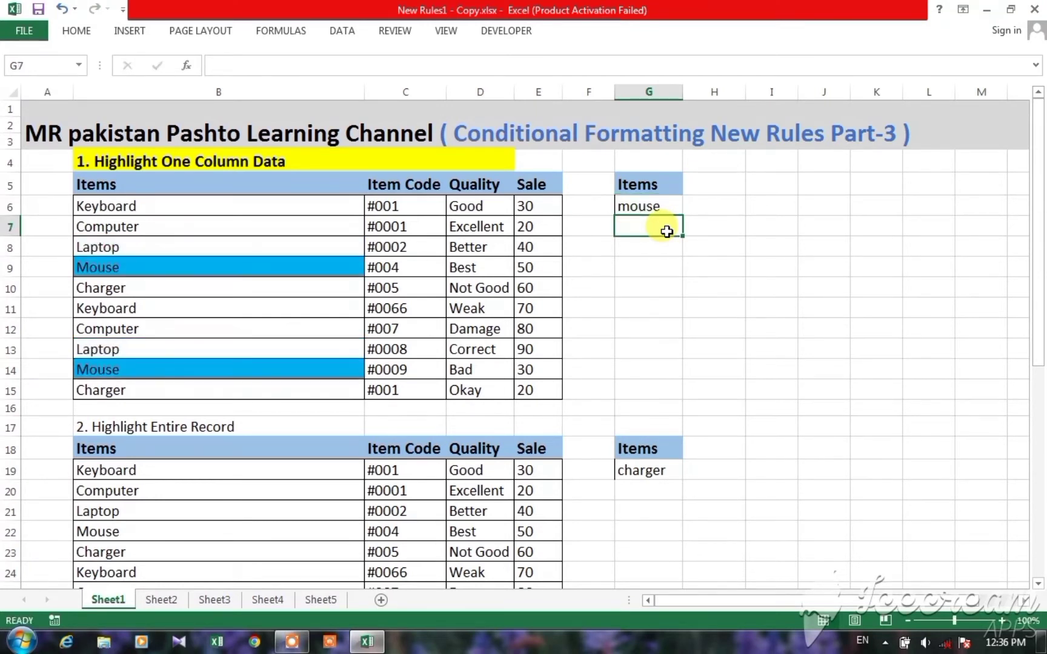
Change the lookup item in G6 to charger.
key("Up")
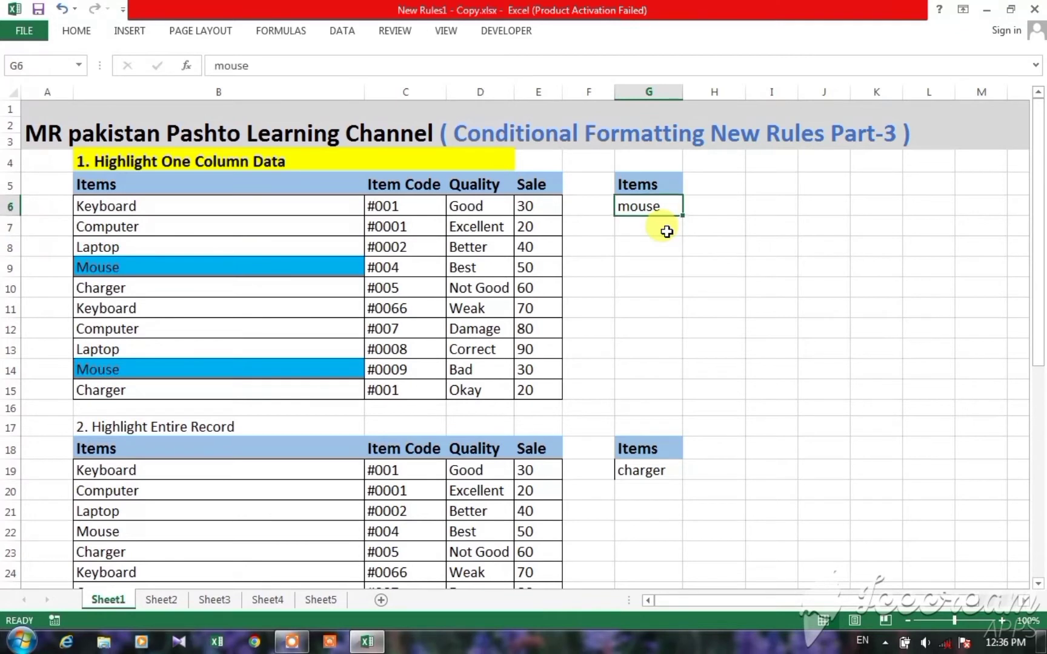
type("charg")
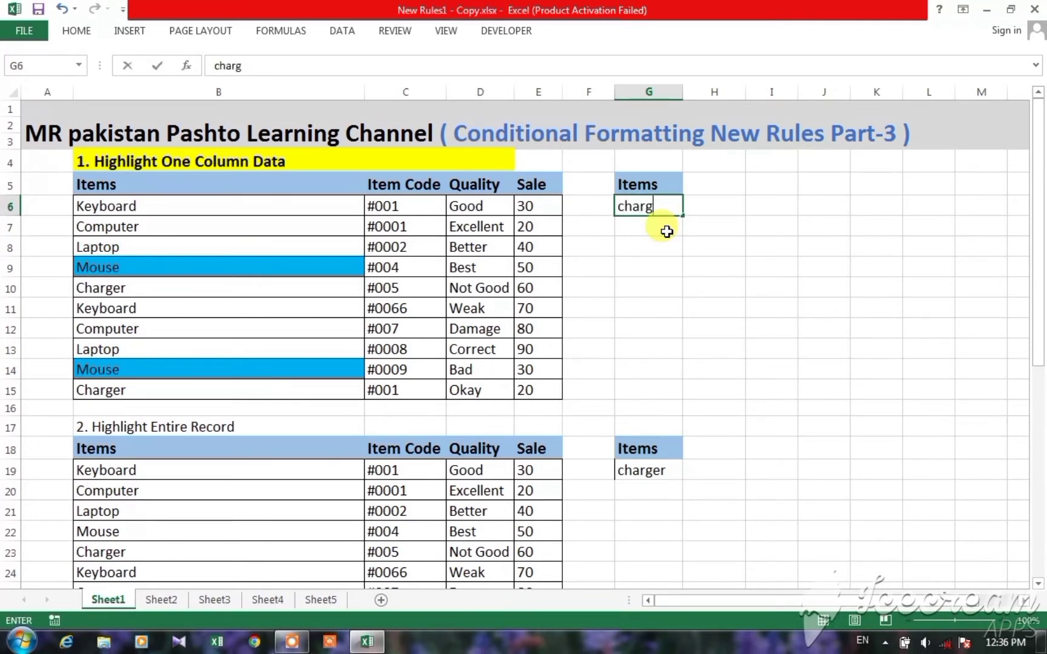
type("er")
key("Return")
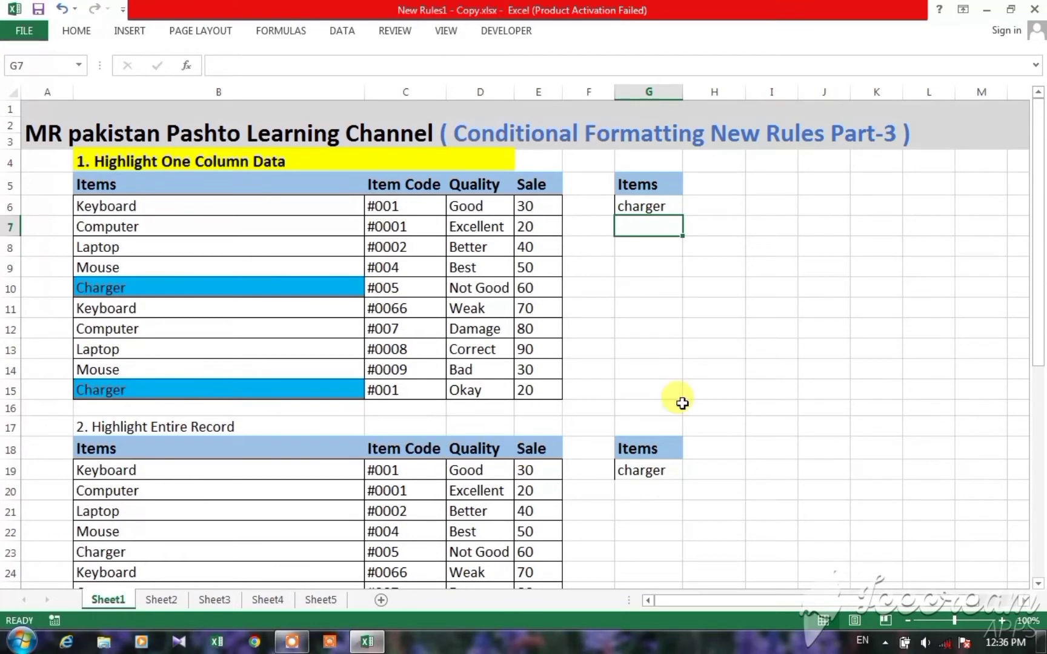
Start a formula-based conditional formatting rule for the records B19:E28 in the Highlight Entire Record table.
scroll(1039, 585, "down", 3)
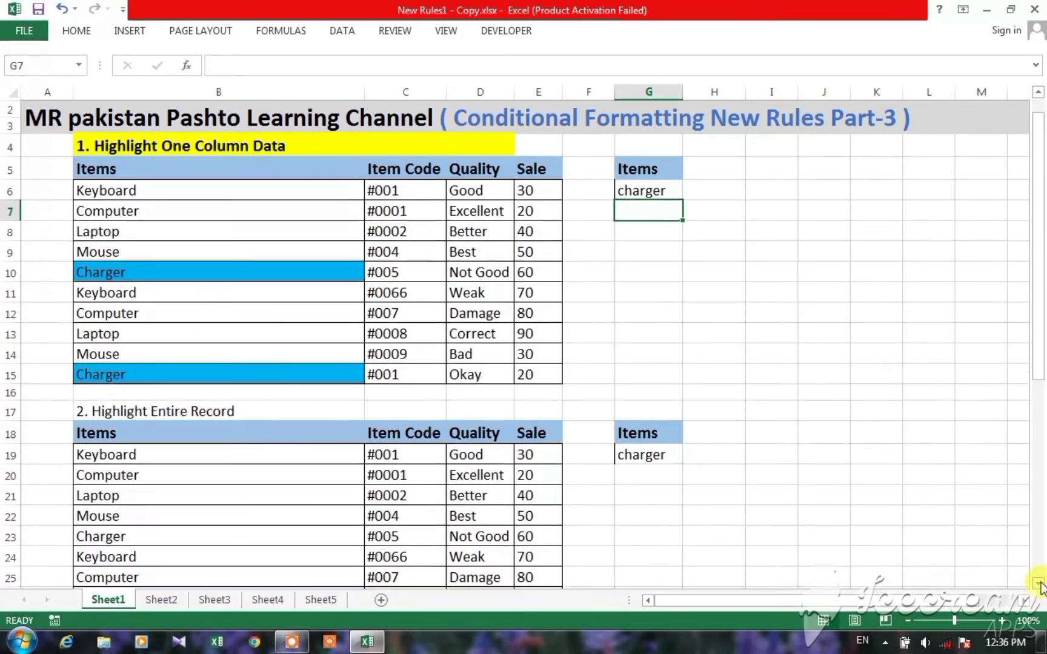
scroll(1039, 582, "down", 1)
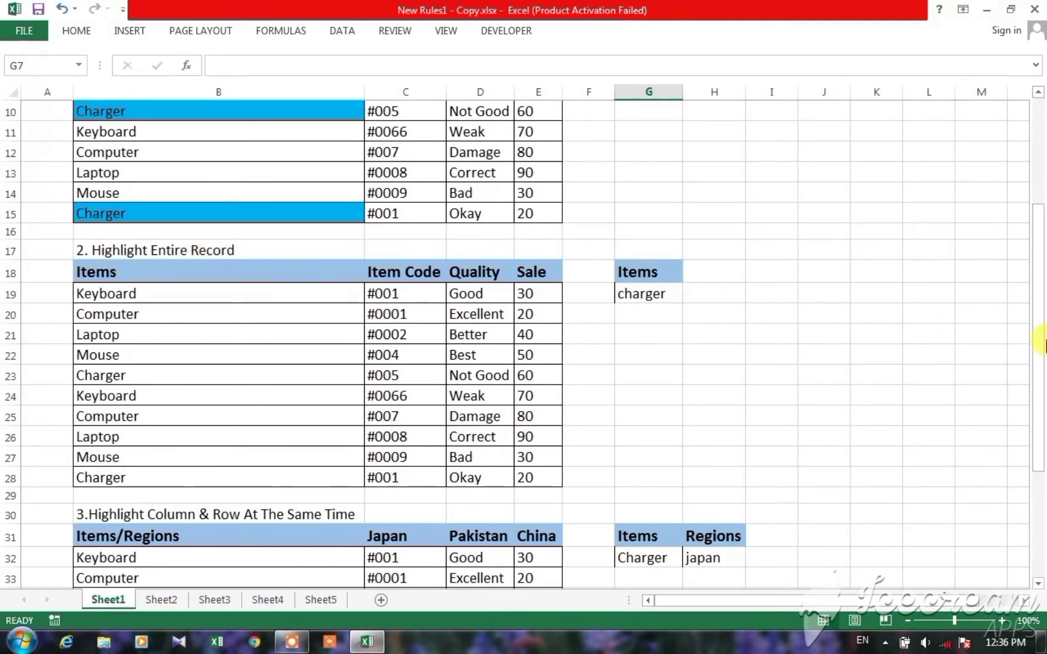
left_click_drag(1033, 320, 1033, 358)
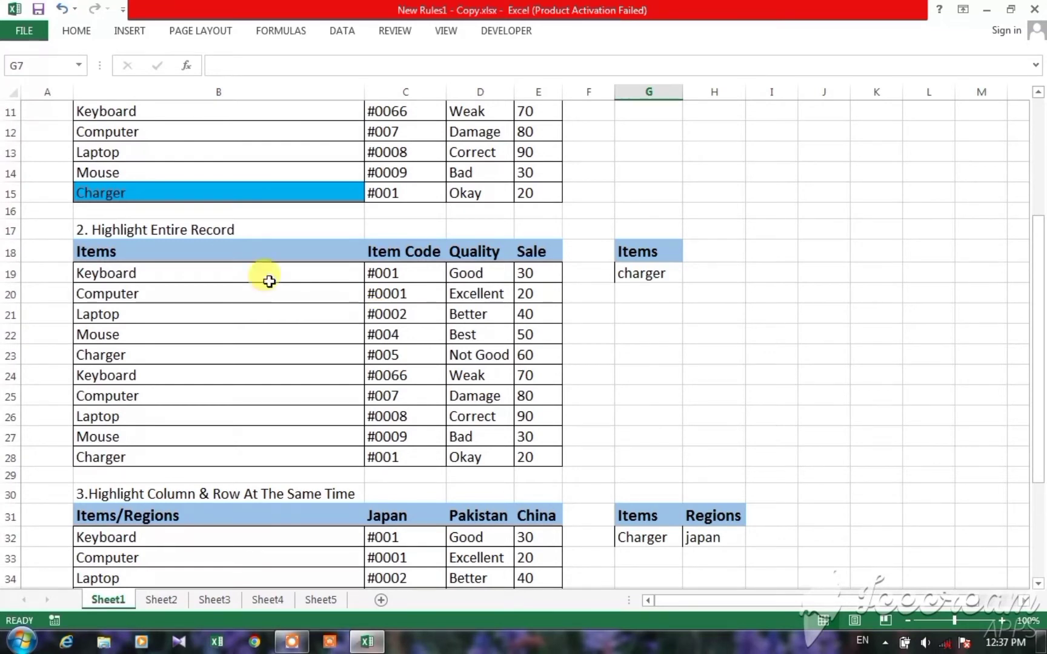
left_click(127, 273)
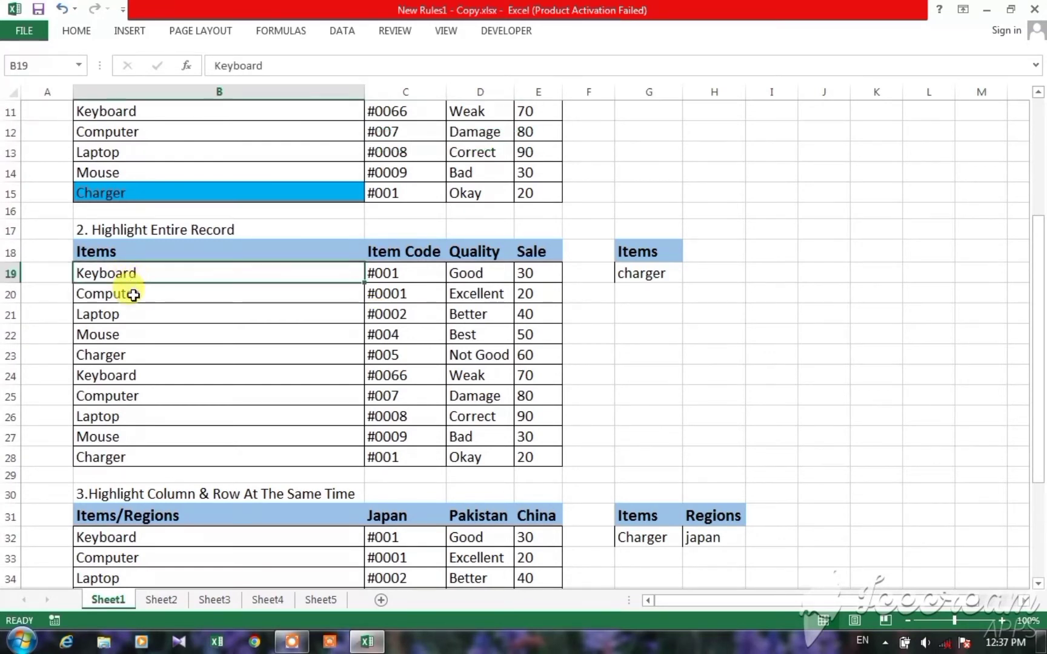
left_click(134, 293)
left_click(133, 273)
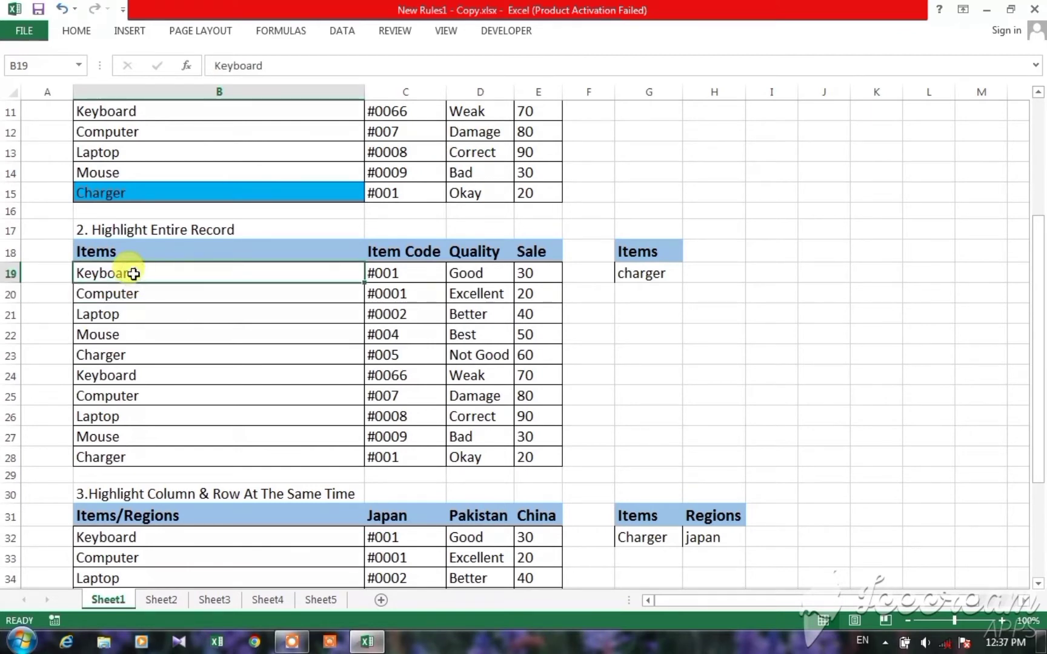
left_click_drag(132, 271, 533, 456)
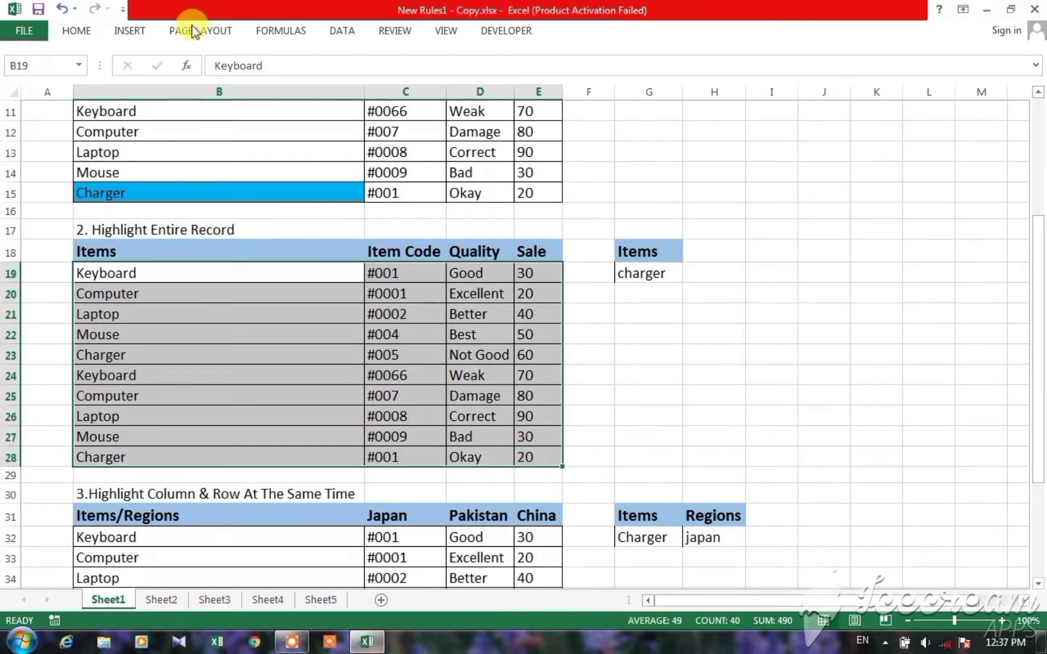
left_click(67, 31)
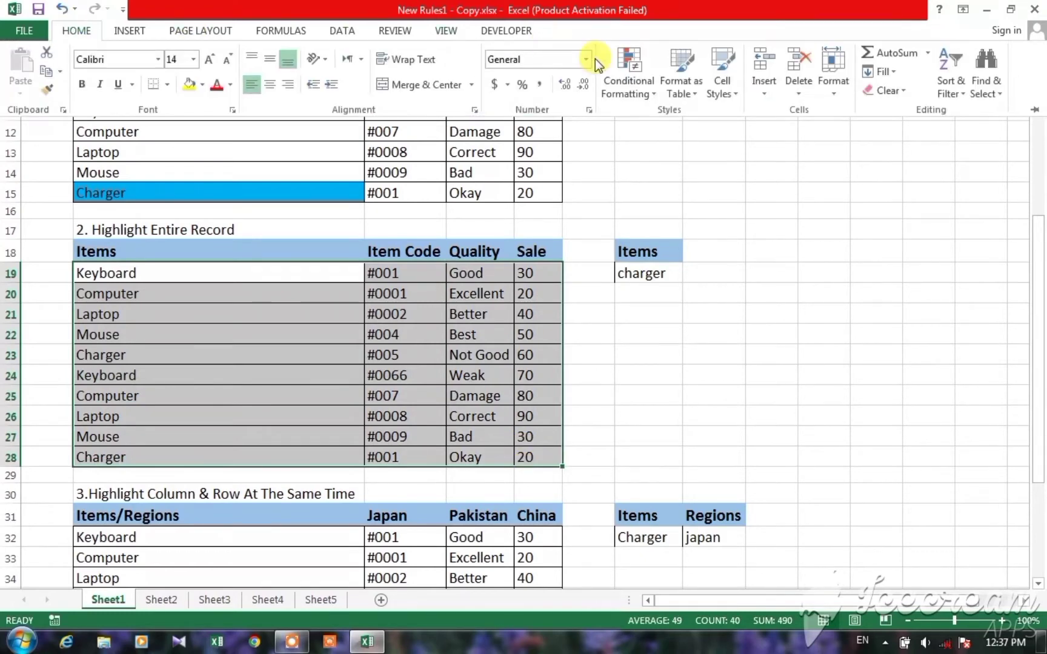
left_click(625, 72)
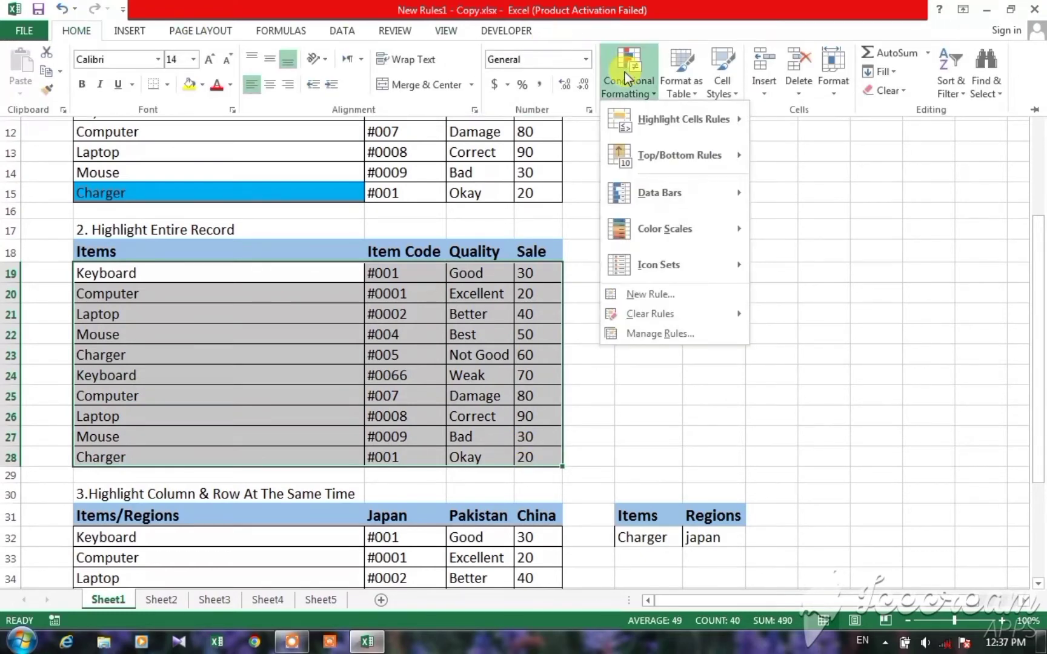
left_click(674, 295)
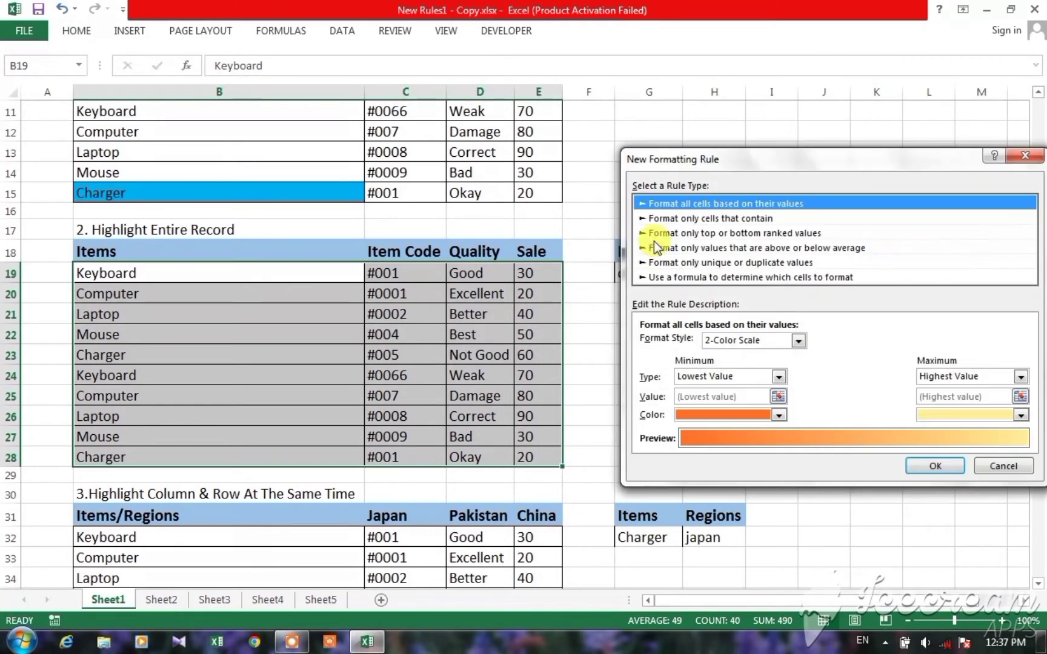
left_click(690, 278)
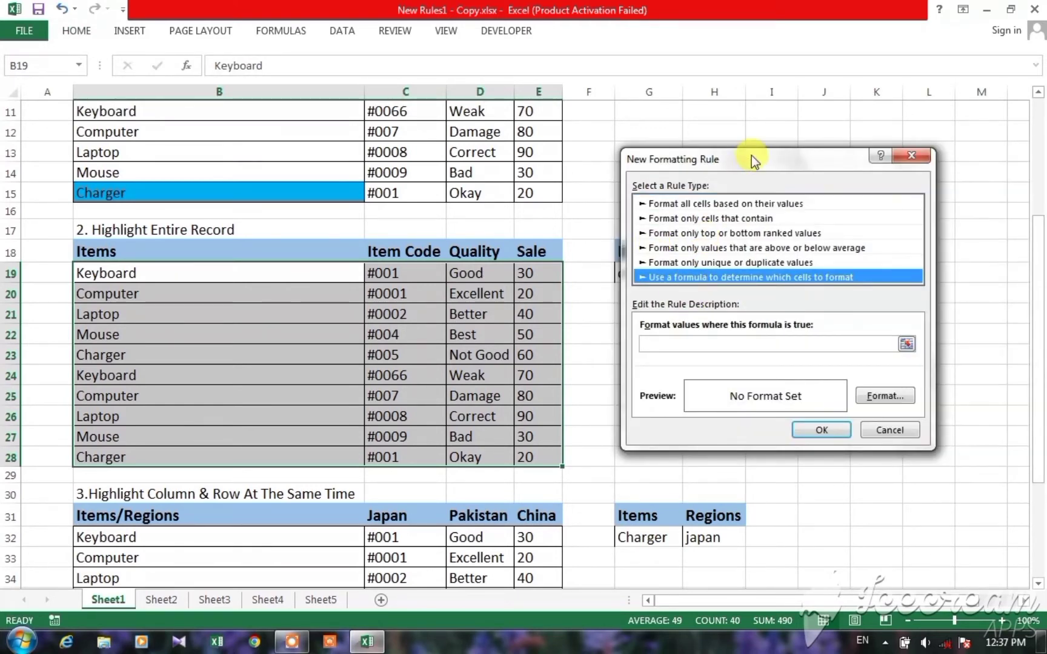
Enter the rule formula =$B19=$G$19, locking only the column of the first item and fully locking the lookup cell.
left_click_drag(752, 155, 791, 4)
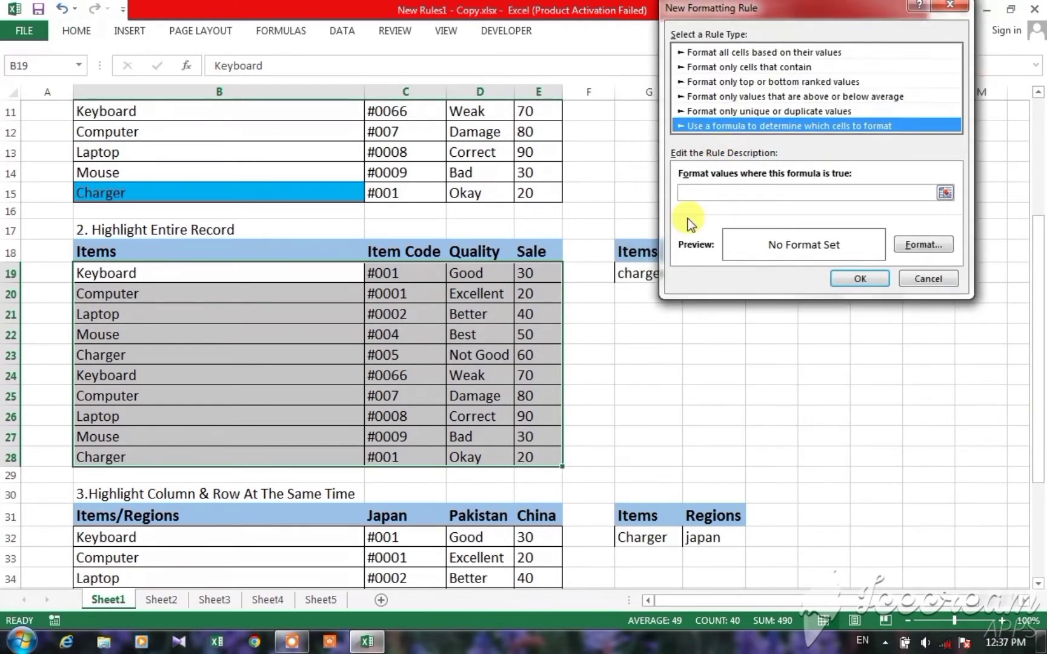
left_click(694, 192)
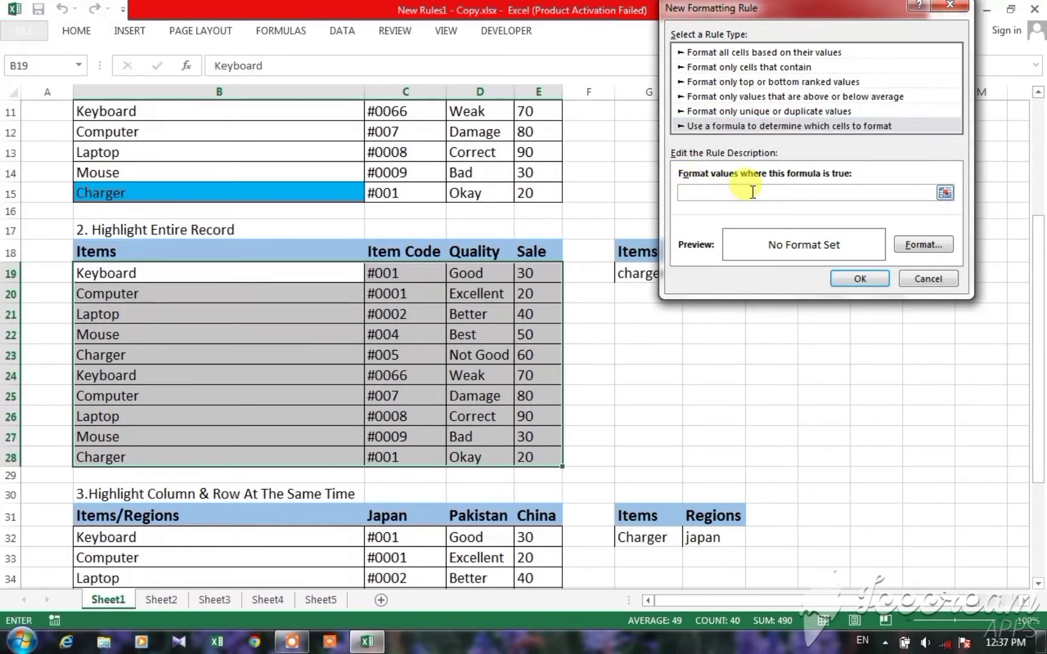
left_click_drag(782, 18, 825, 18)
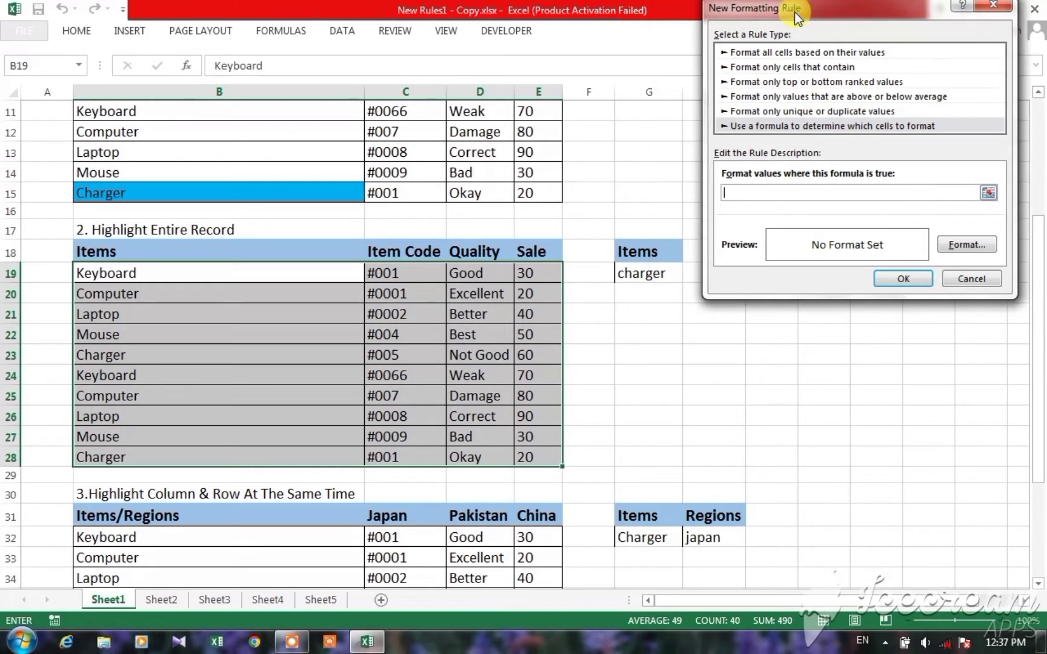
left_click(126, 277)
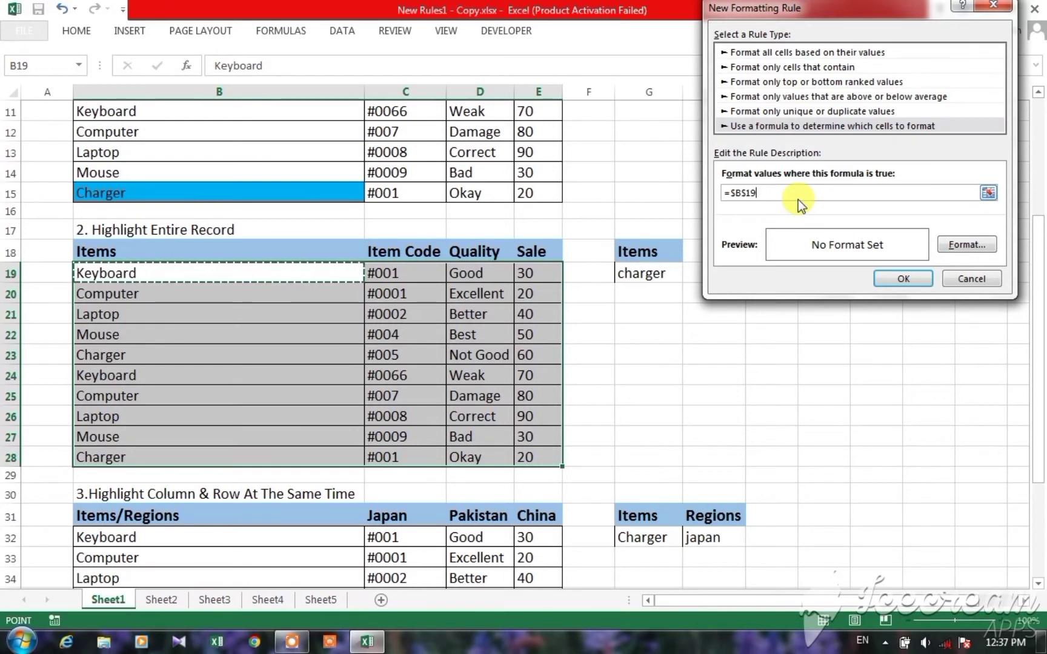
key("F4")
key("F4")
type("=")
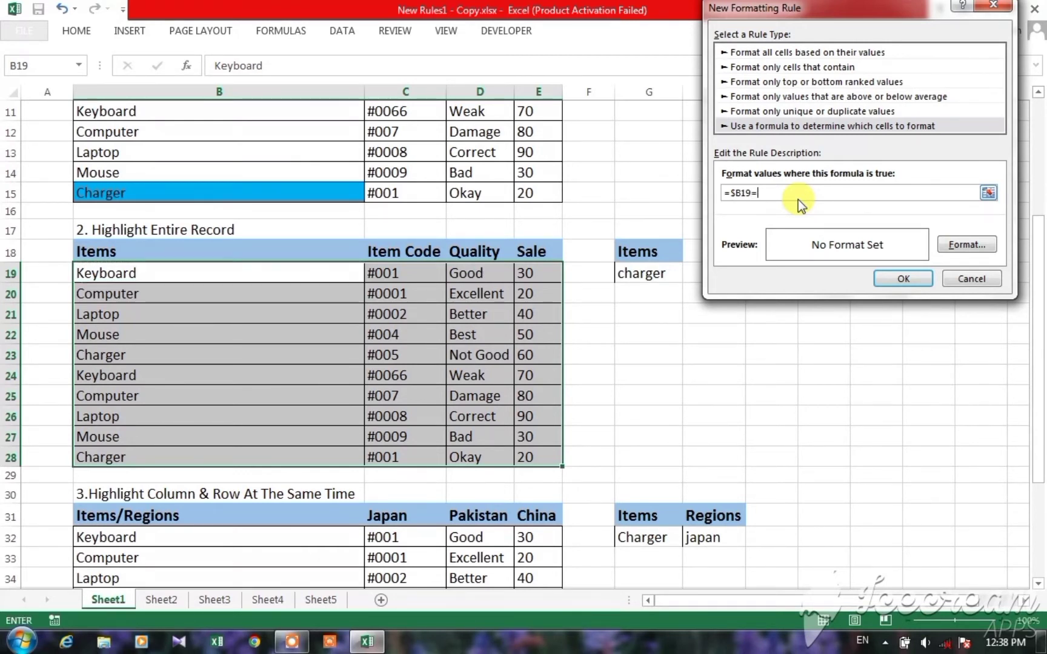
left_click(640, 275)
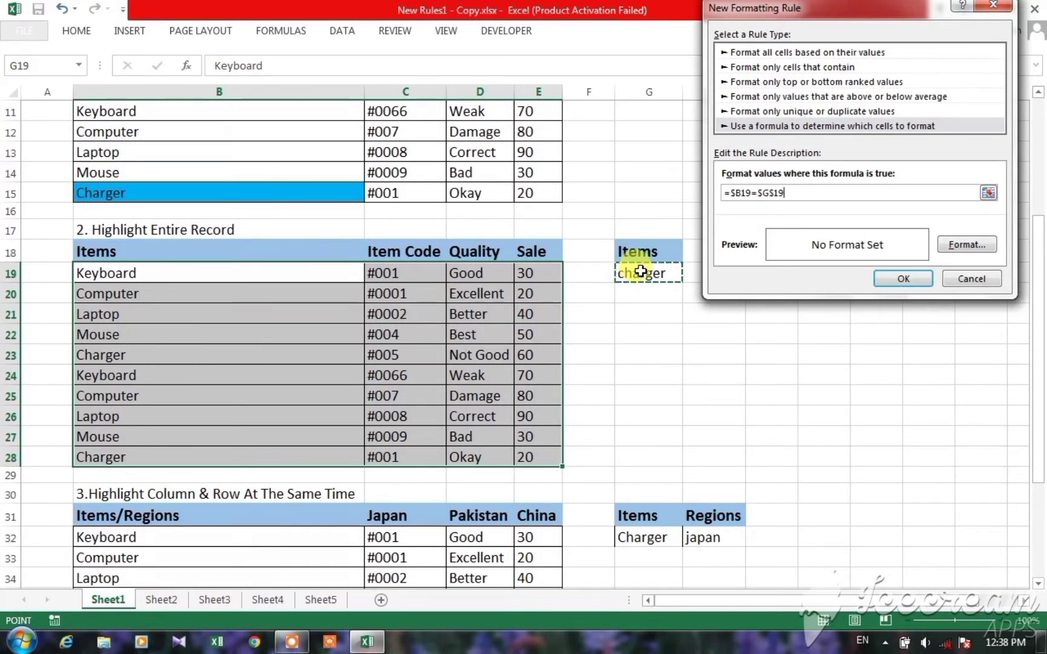
Give the rule a yellow background fill and apply it to the records.
left_click(954, 245)
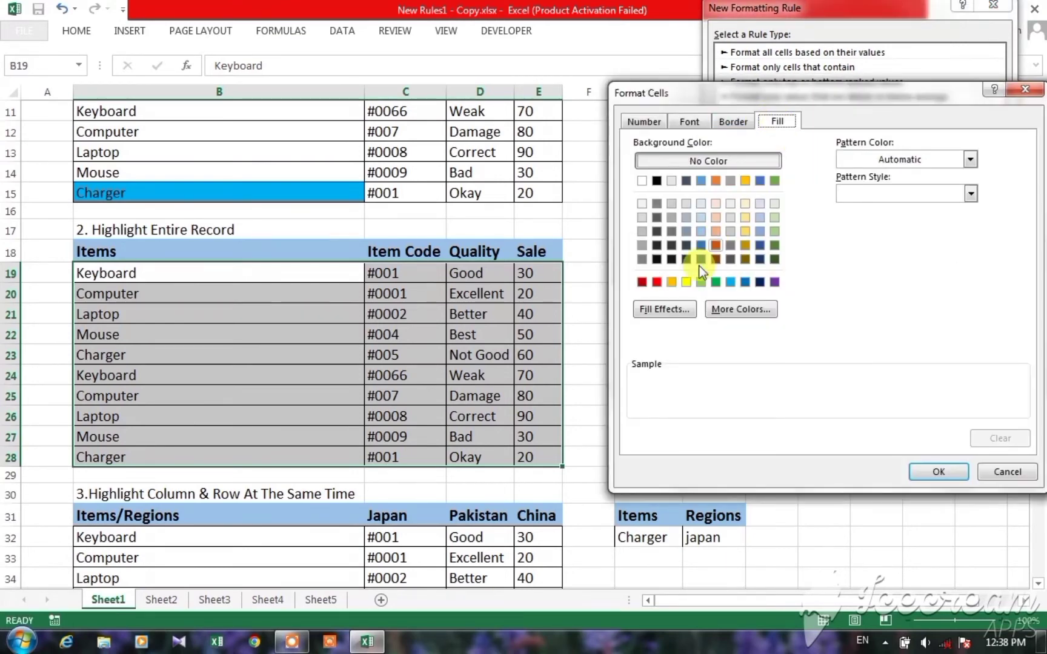
left_click(685, 281)
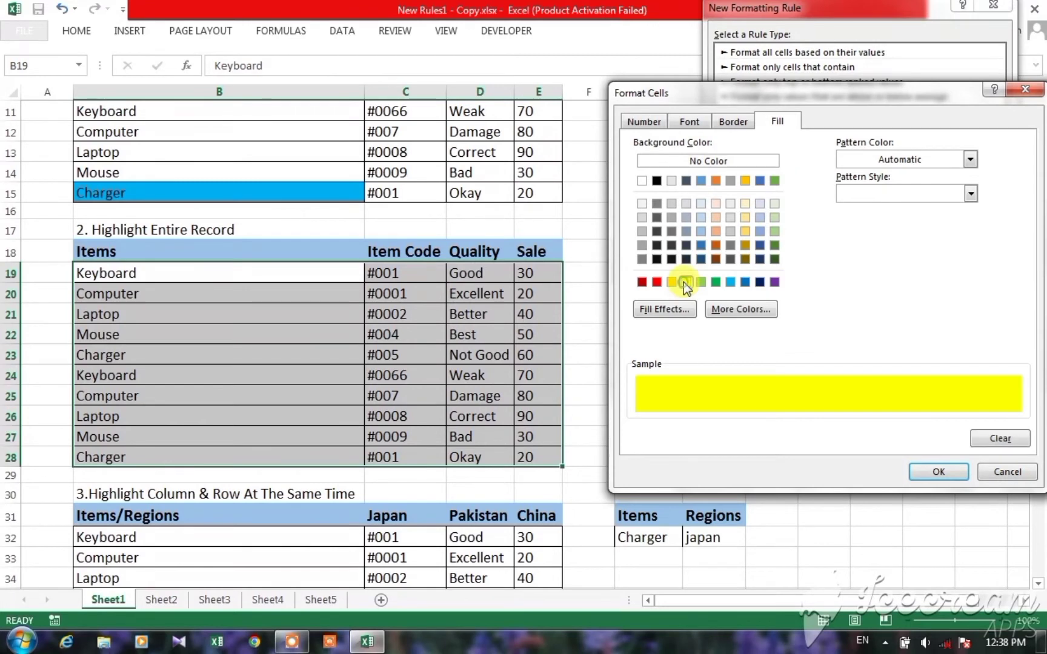
left_click(922, 467)
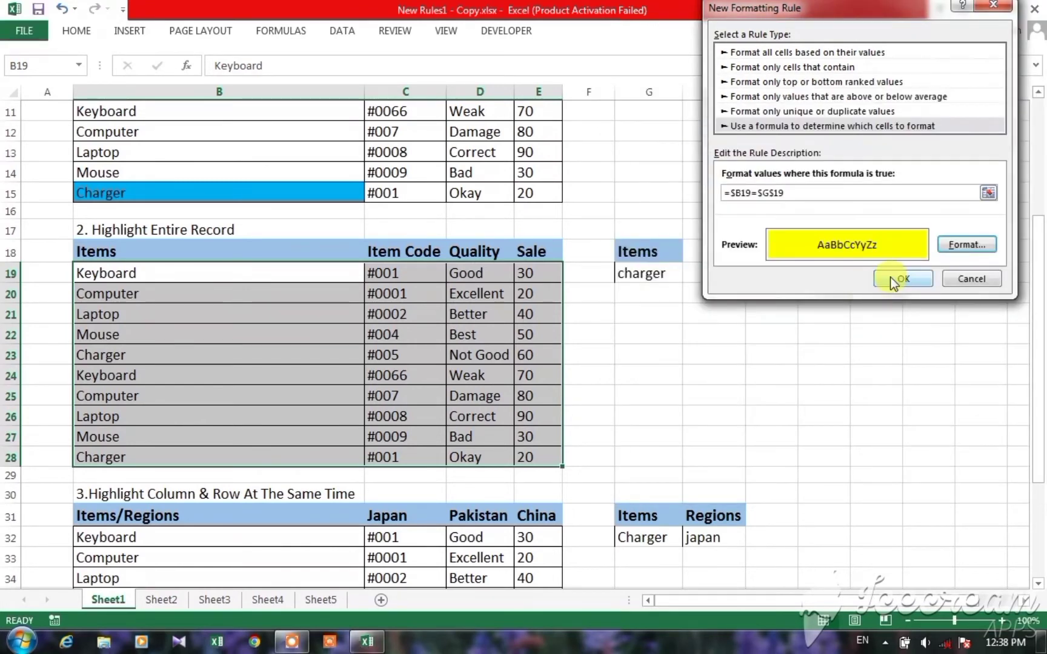
left_click(897, 278)
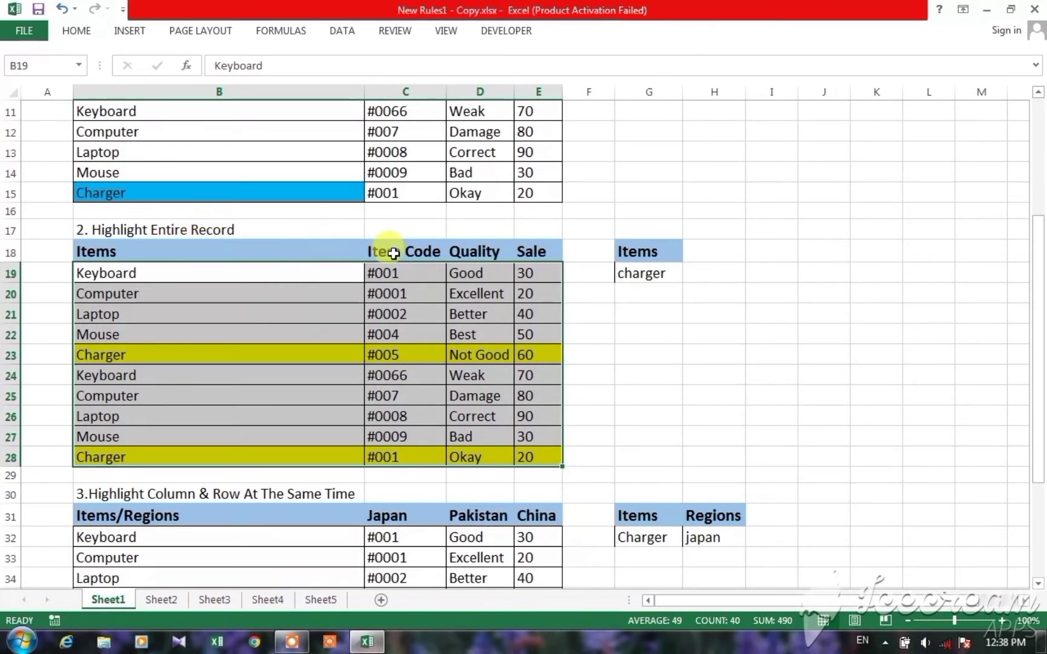
Enter laptop in lookup cell G19 to test the entire-record highlighting.
left_click(645, 277)
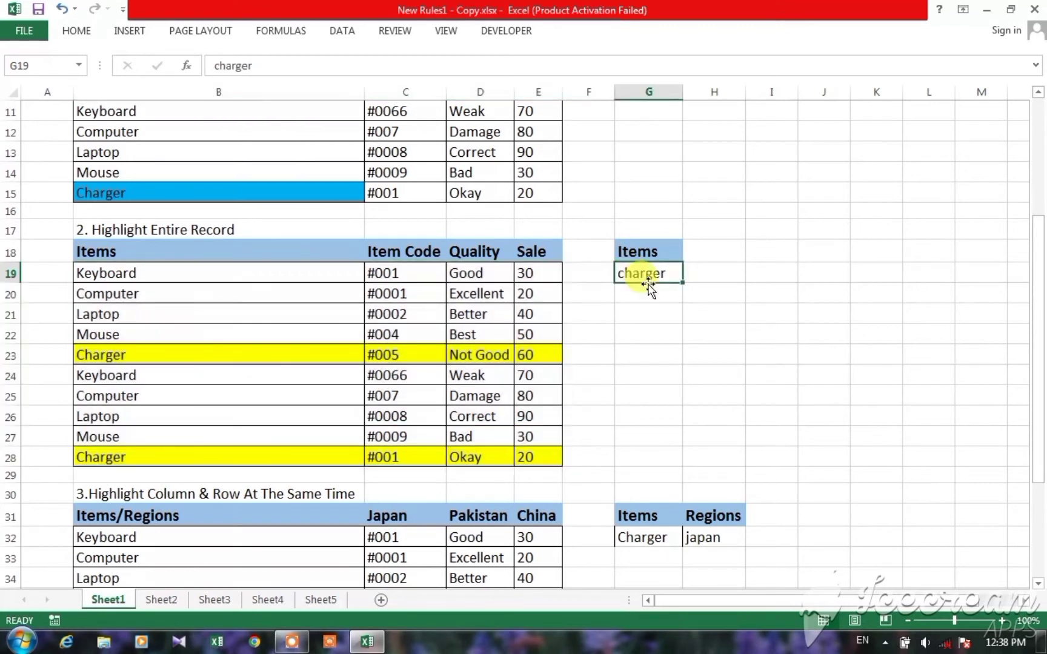
type("laptop")
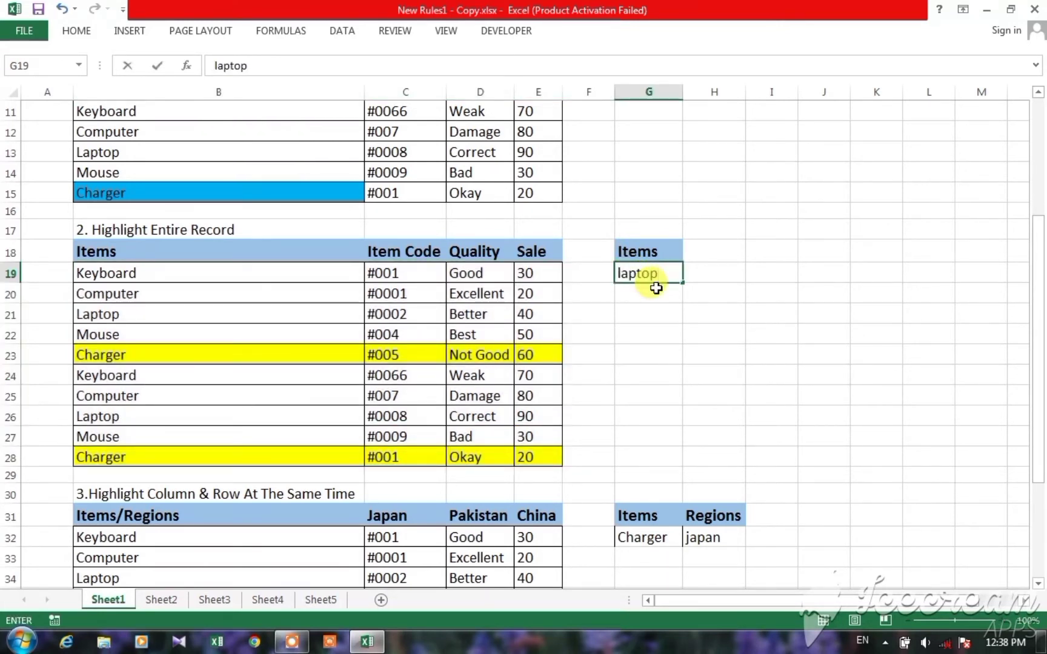
key("Return")
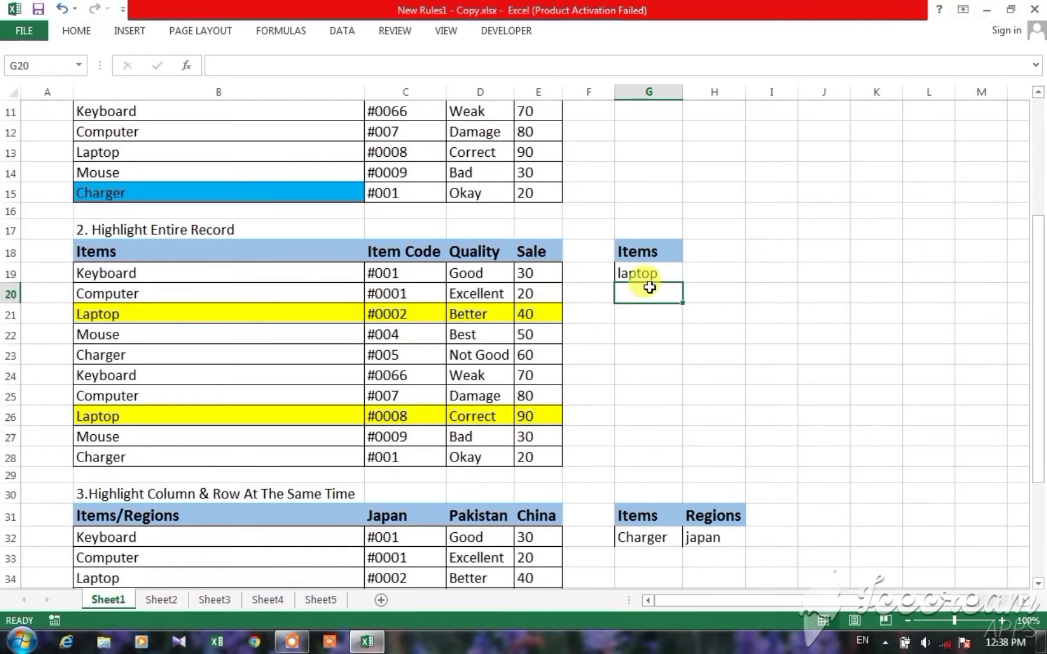
Change the lookup item in G19 to charger.
left_click(638, 277)
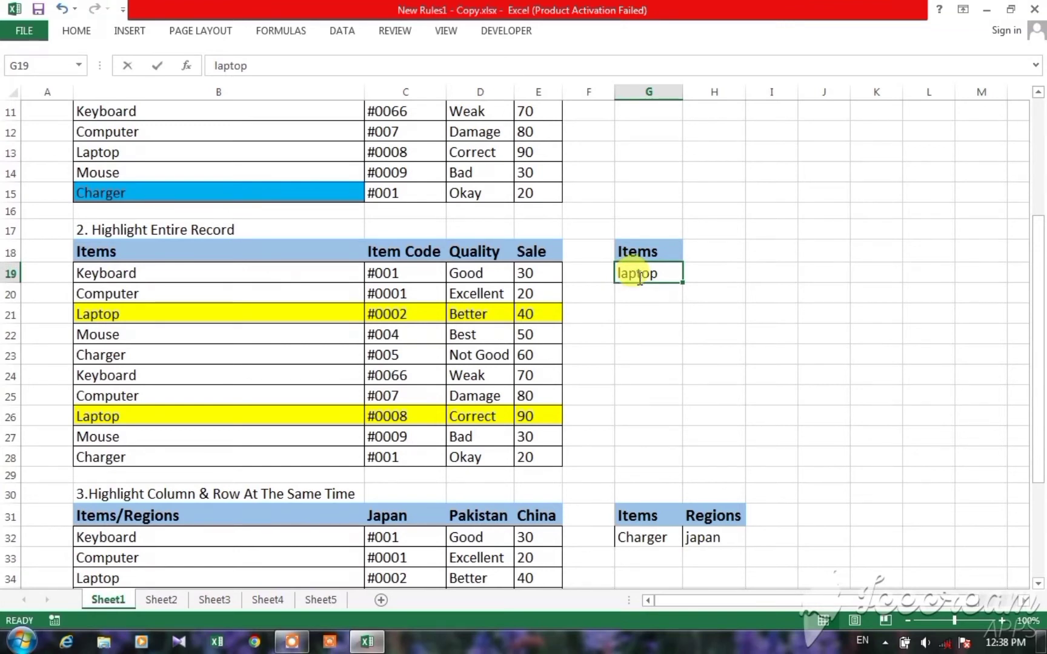
type("cha")
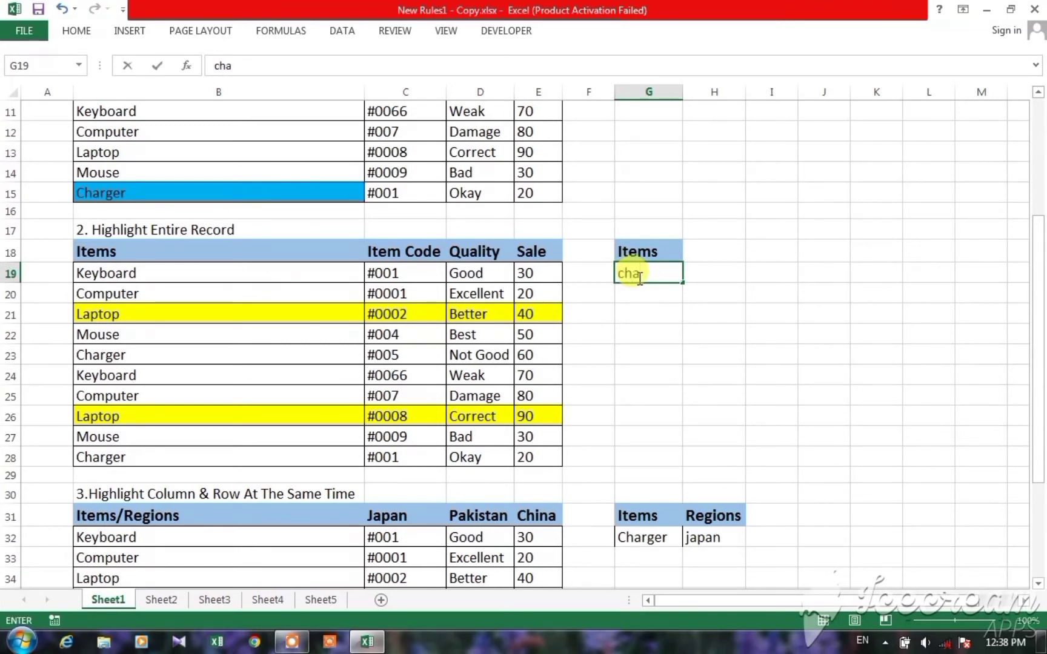
type("rger")
key("Return")
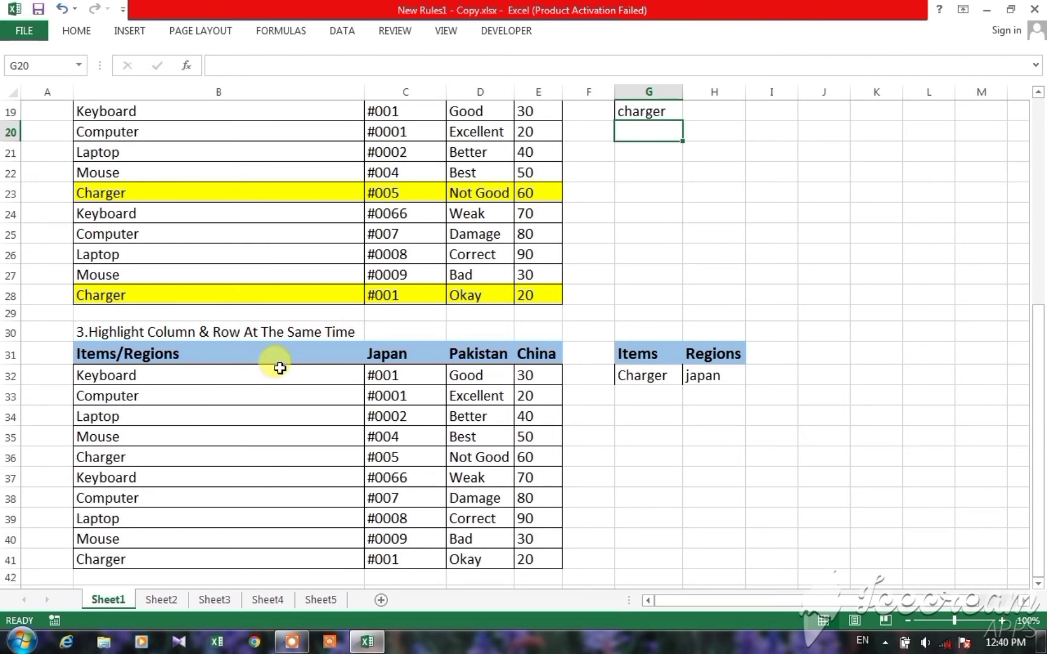
Start a formula-based conditional formatting rule for the region data C32:E41 in the Highlight Column & Row table.
left_click(161, 377)
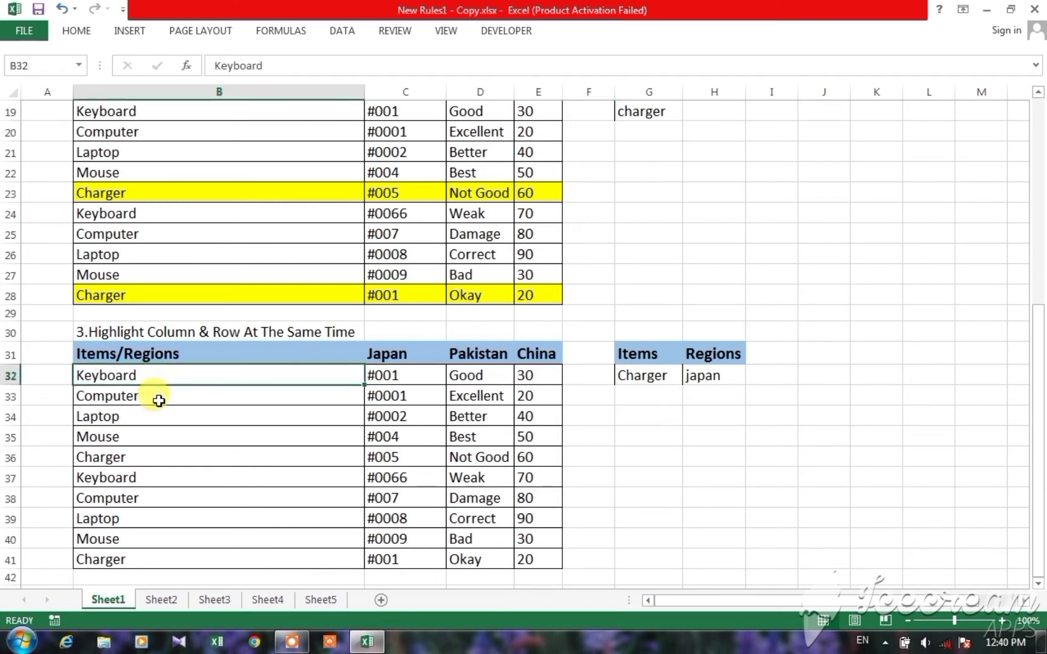
left_click(155, 397)
left_click(157, 420)
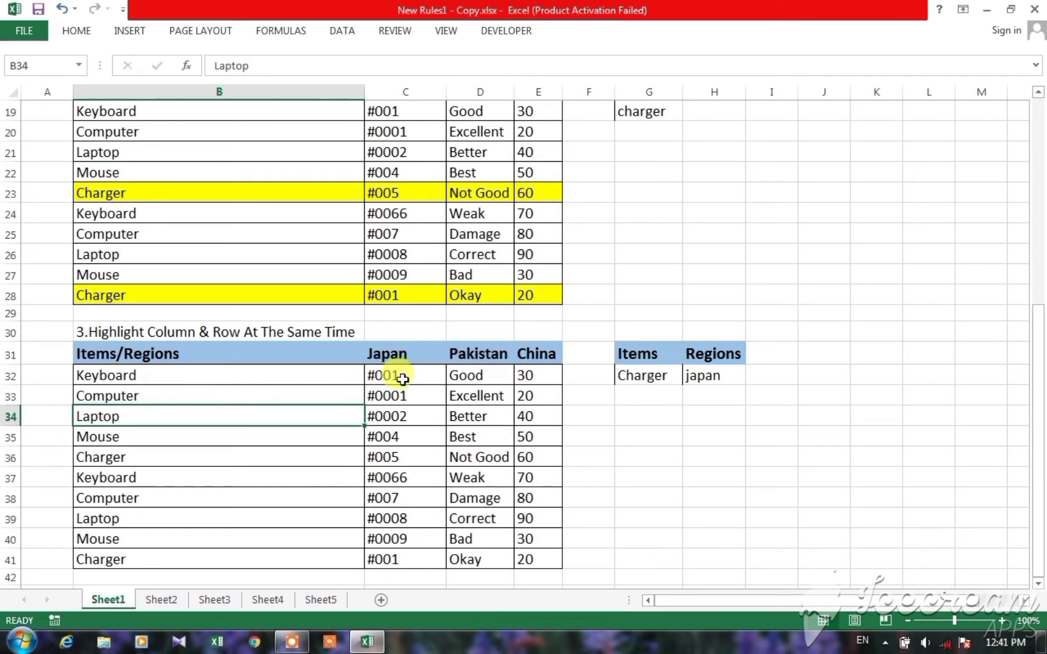
mouse_move(403, 380)
left_mouse_down()
mouse_move(456, 420)
mouse_move(535, 556)
left_mouse_up()
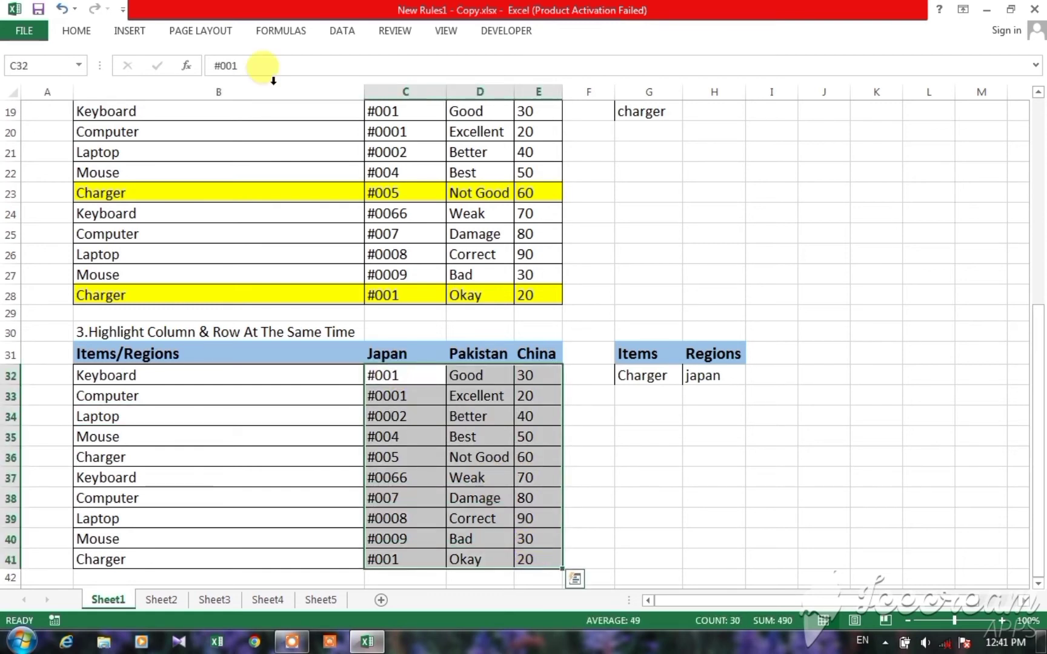
left_click(77, 30)
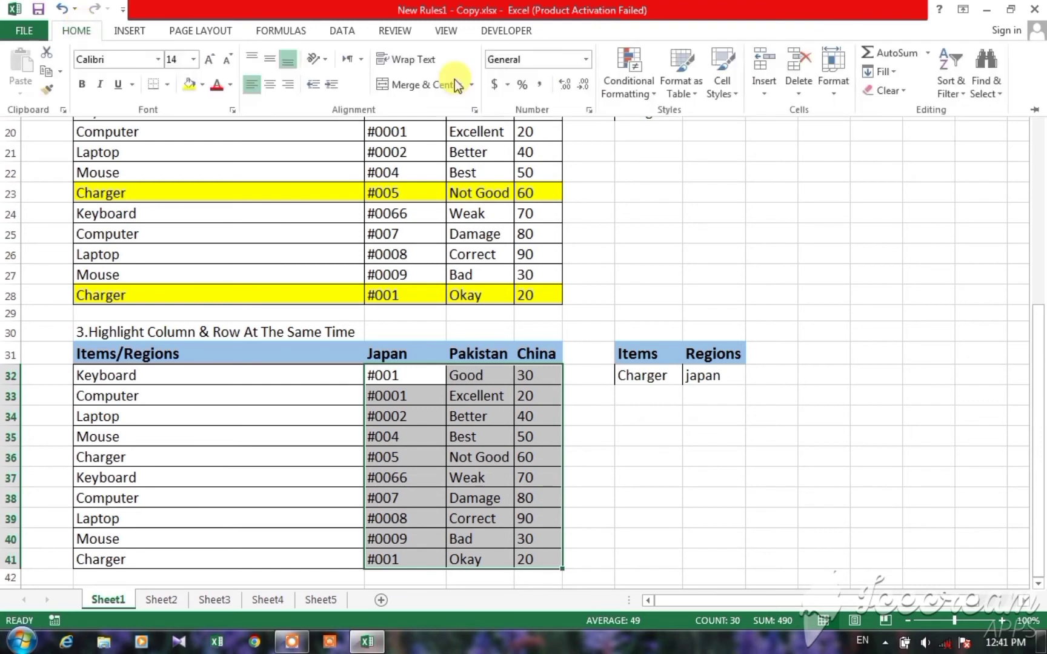
left_click(623, 72)
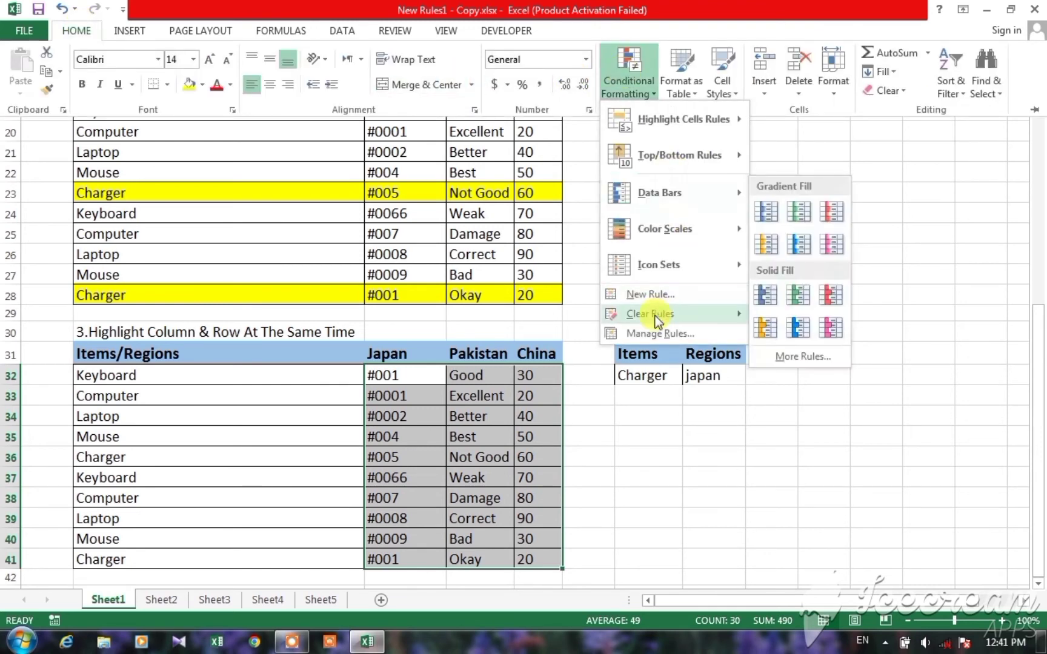
left_click(653, 296)
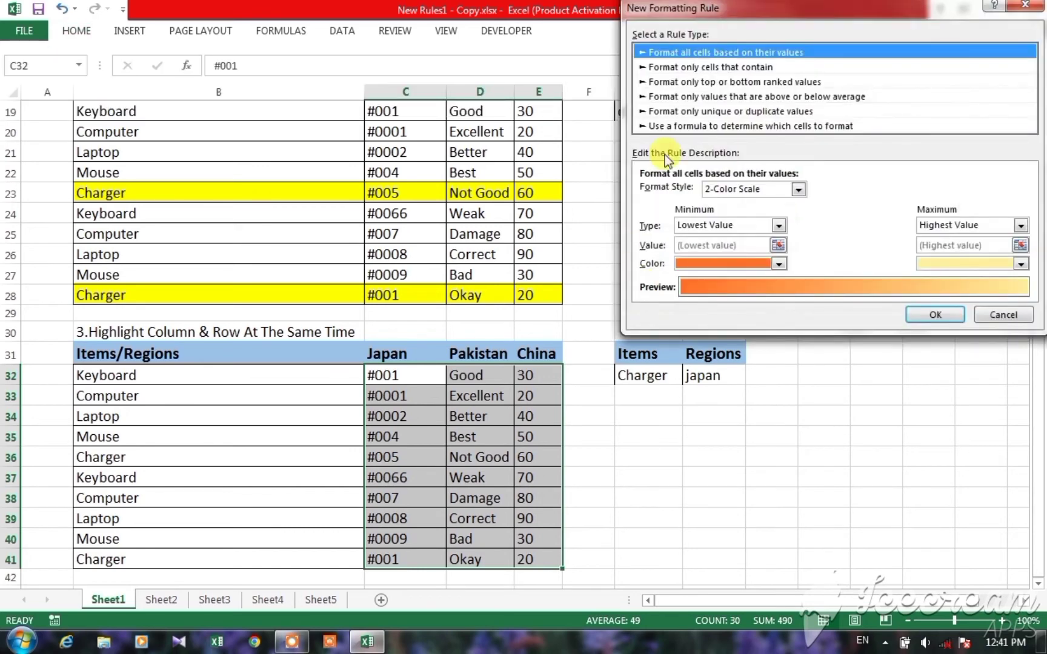
left_click(665, 127)
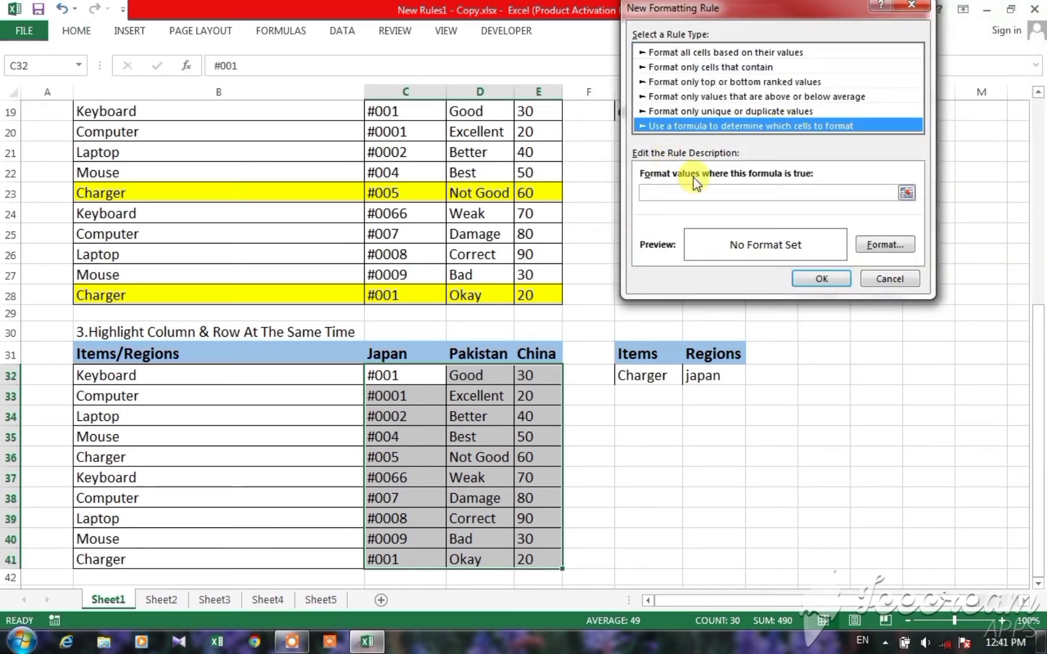
Enter the rule formula =$B32=$G$32 to match each row's item with the item lookup cell.
left_click(683, 191)
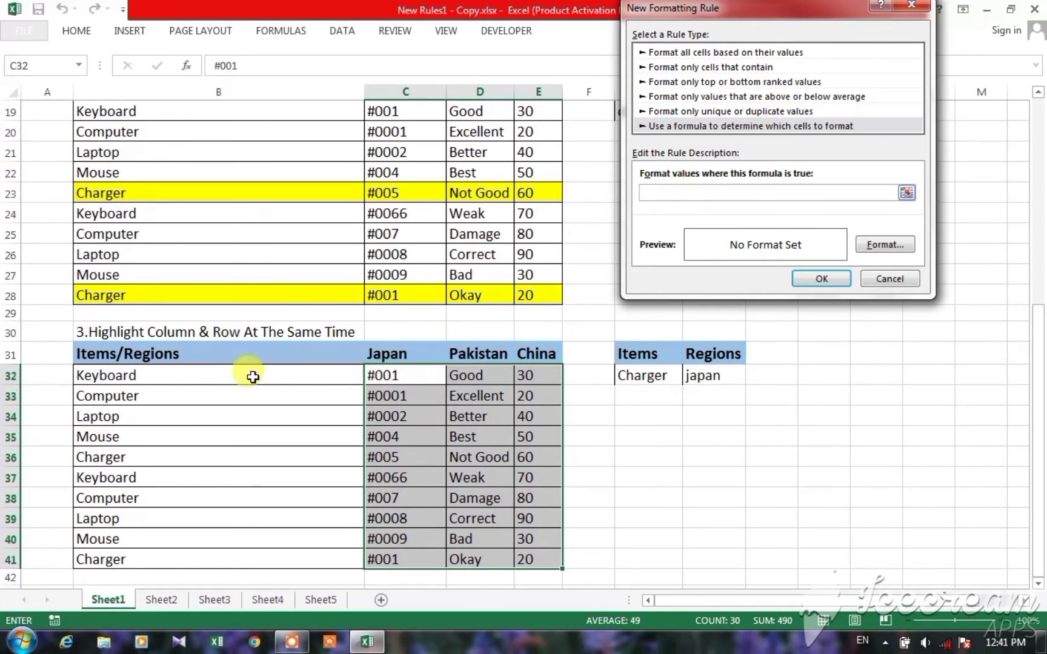
left_click(234, 379)
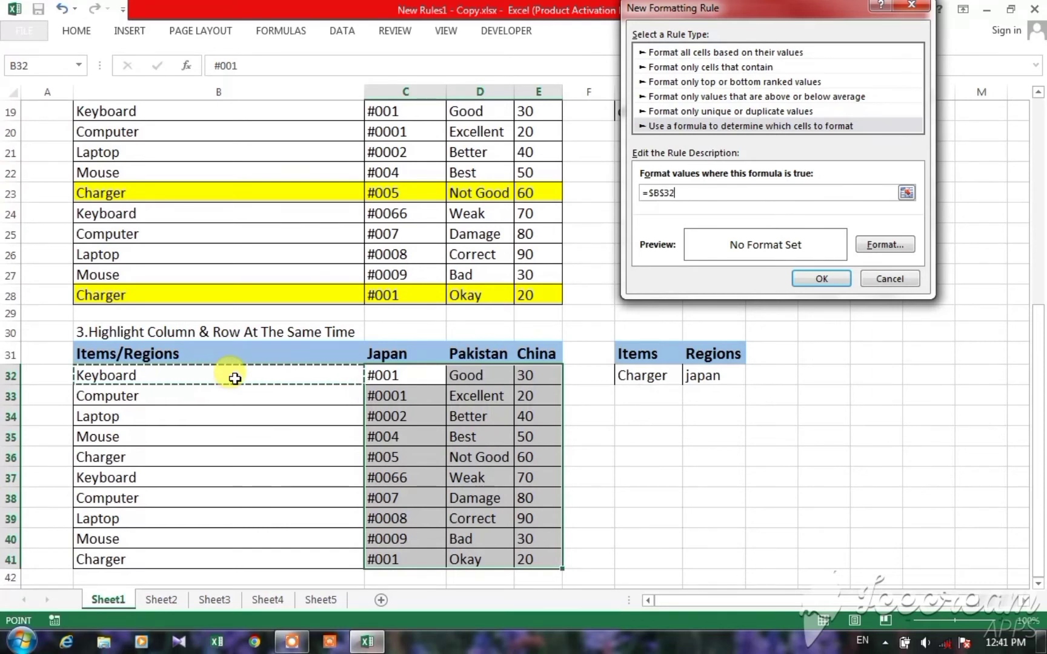
key("F4")
key("F4")
type("=")
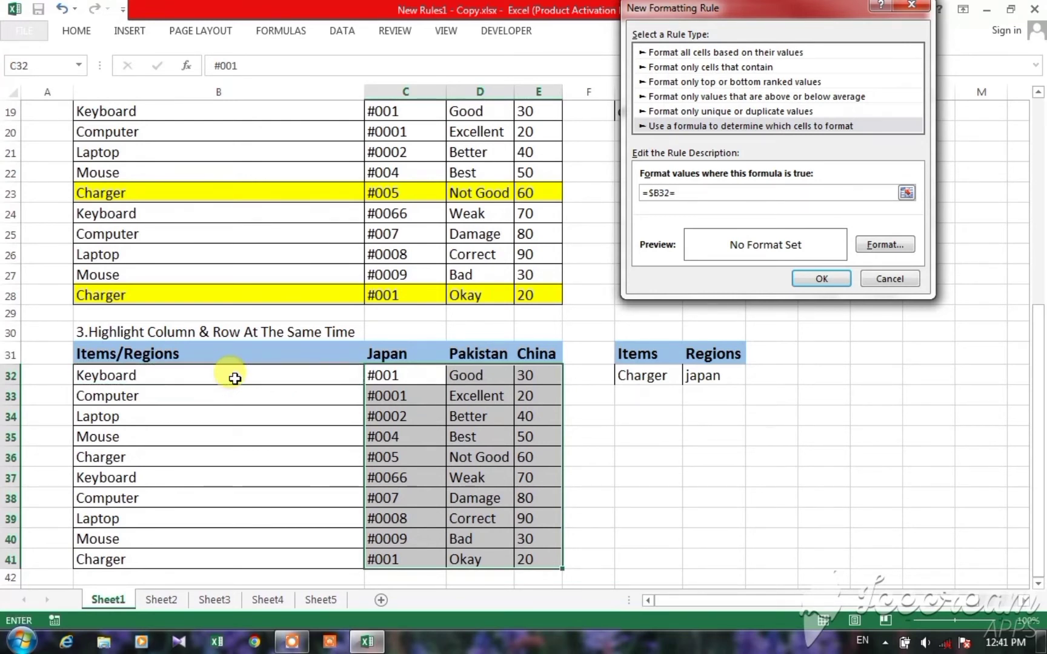
left_click(647, 376)
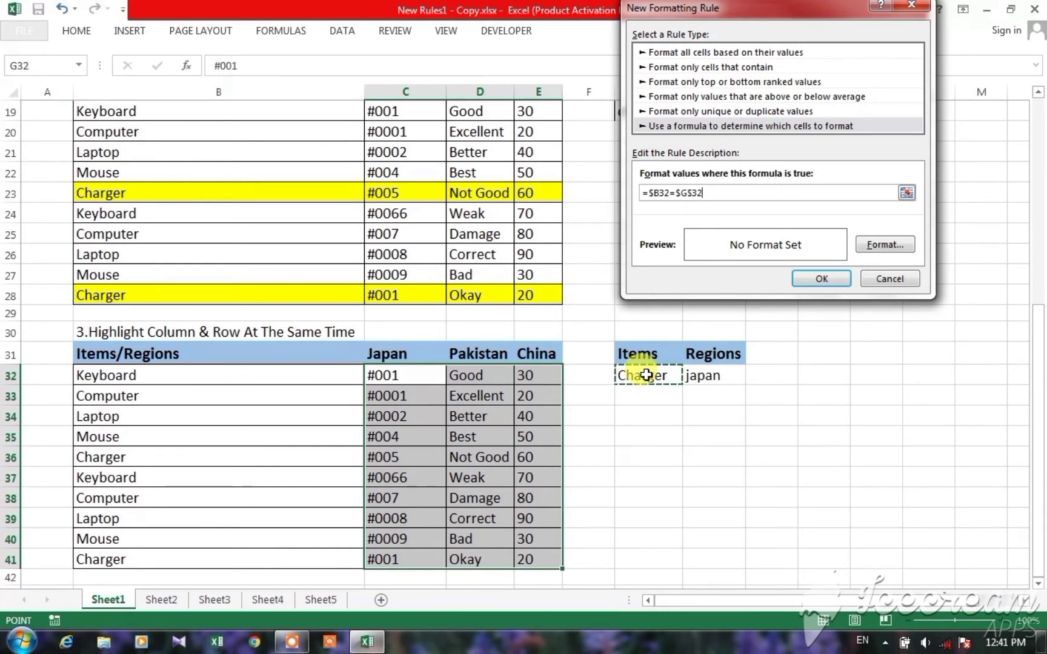
Give the item-matching rule a light gold background fill and apply it to the region data.
left_click(887, 244)
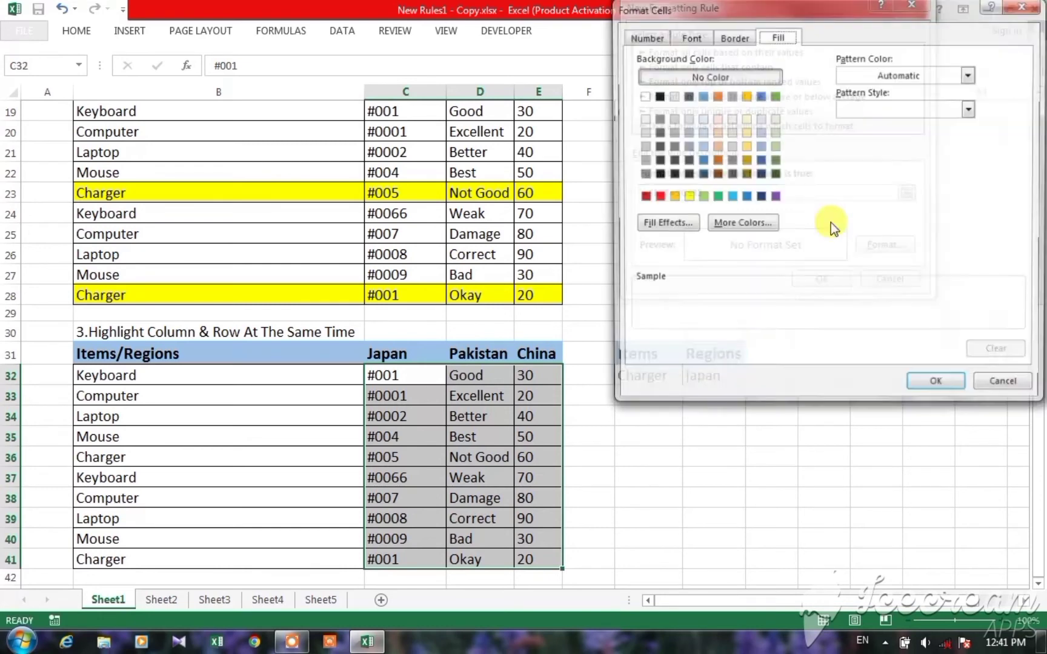
left_click(744, 130)
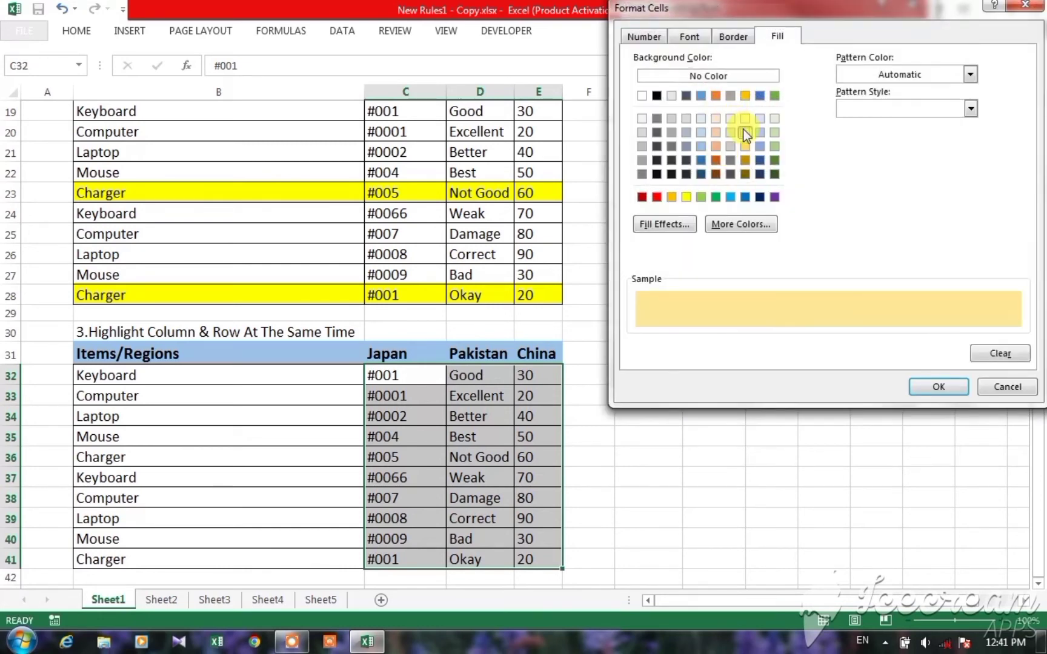
left_click(934, 386)
left_click(811, 277)
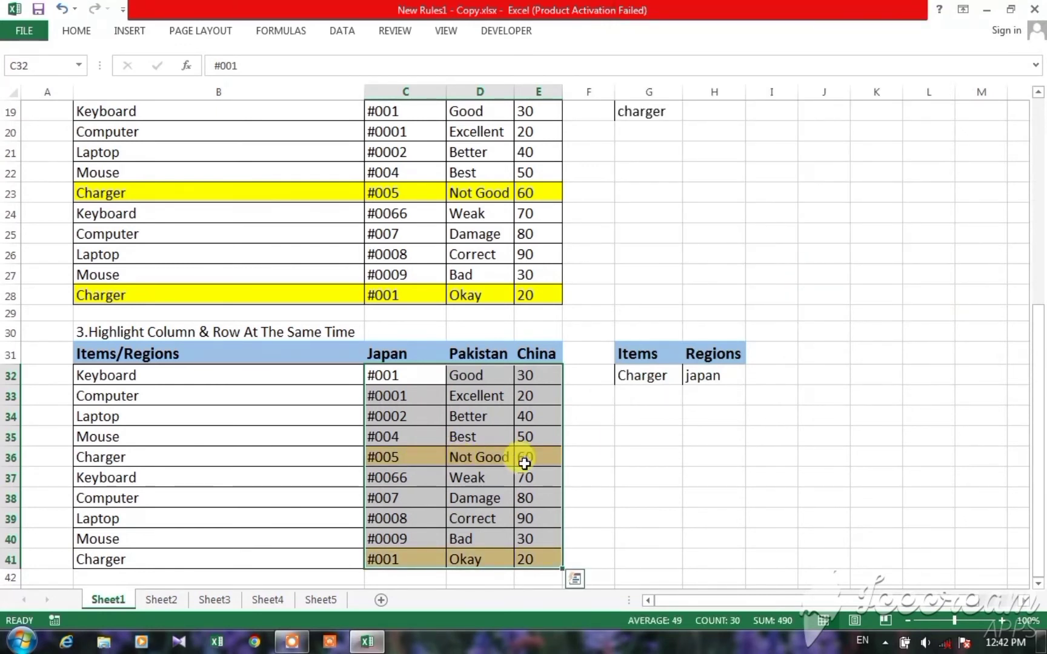
left_click(627, 437)
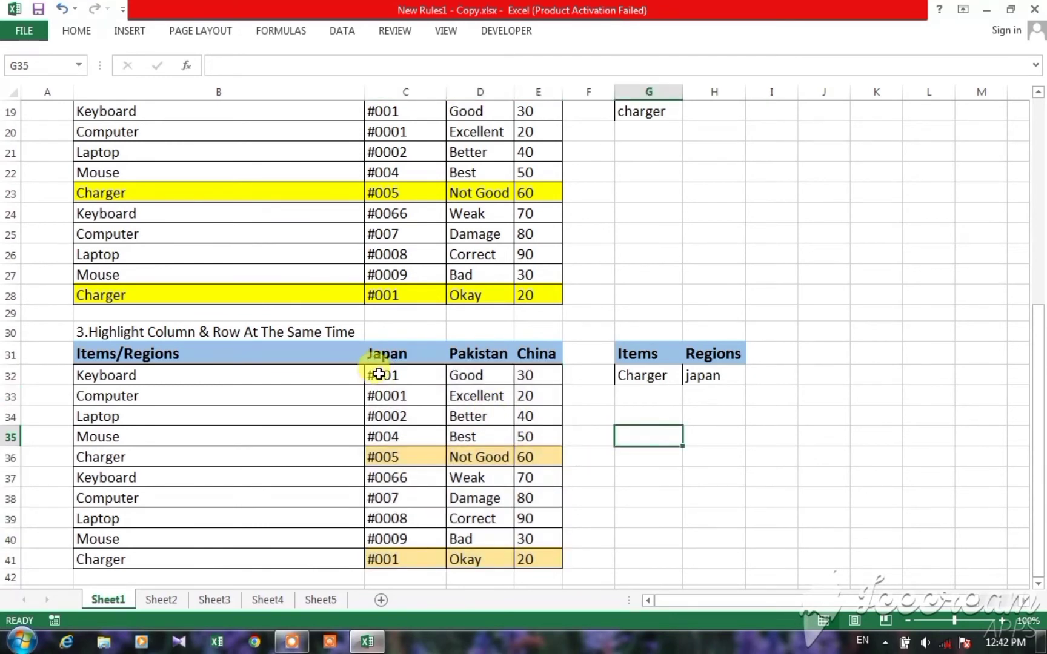
Start a second formula-based conditional formatting rule for the region data C32:E41.
left_click_drag(379, 374, 533, 550)
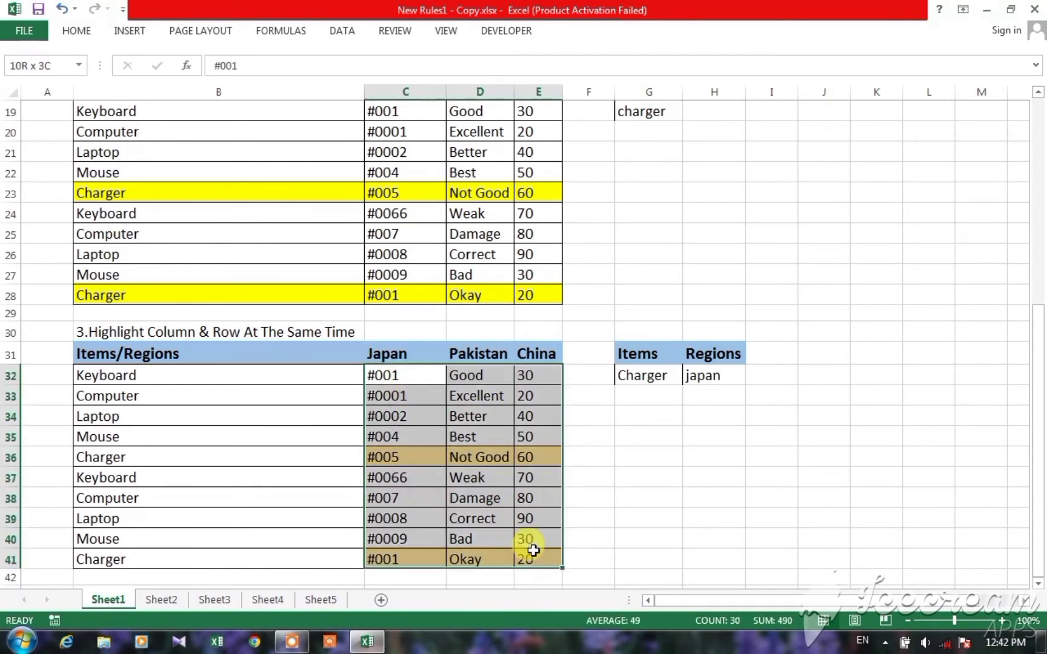
left_click(77, 29)
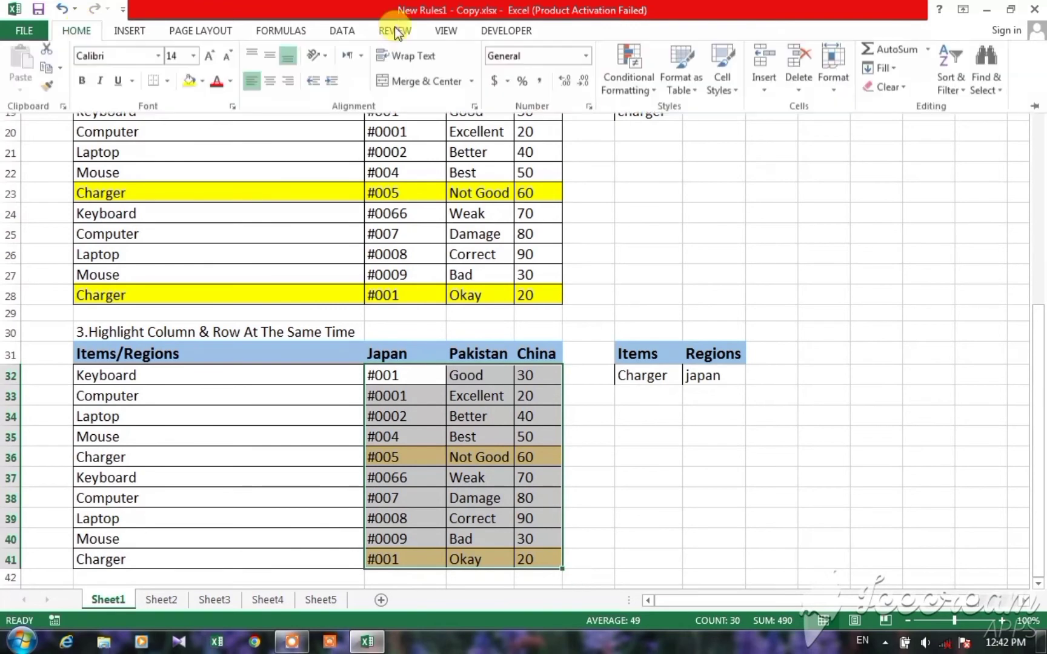
left_click(623, 74)
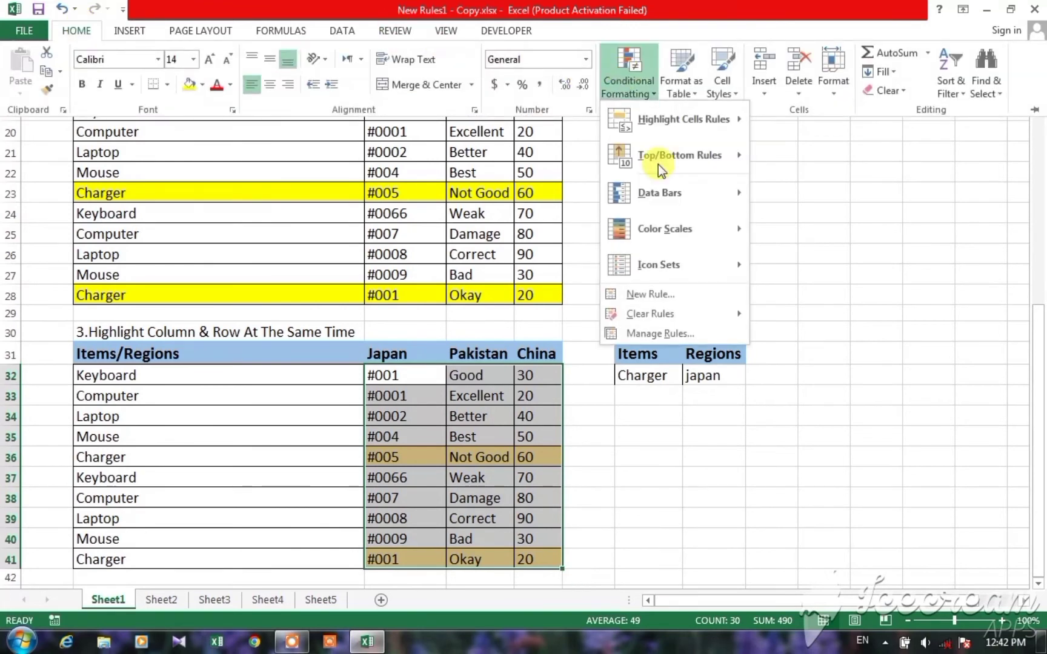
left_click(663, 293)
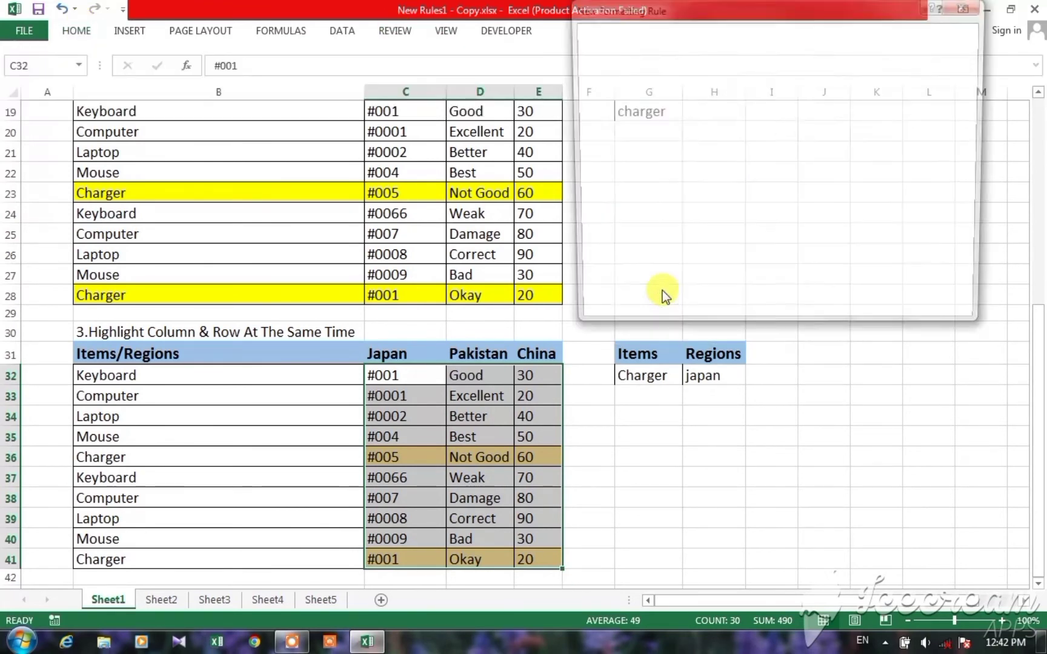
left_click(633, 126)
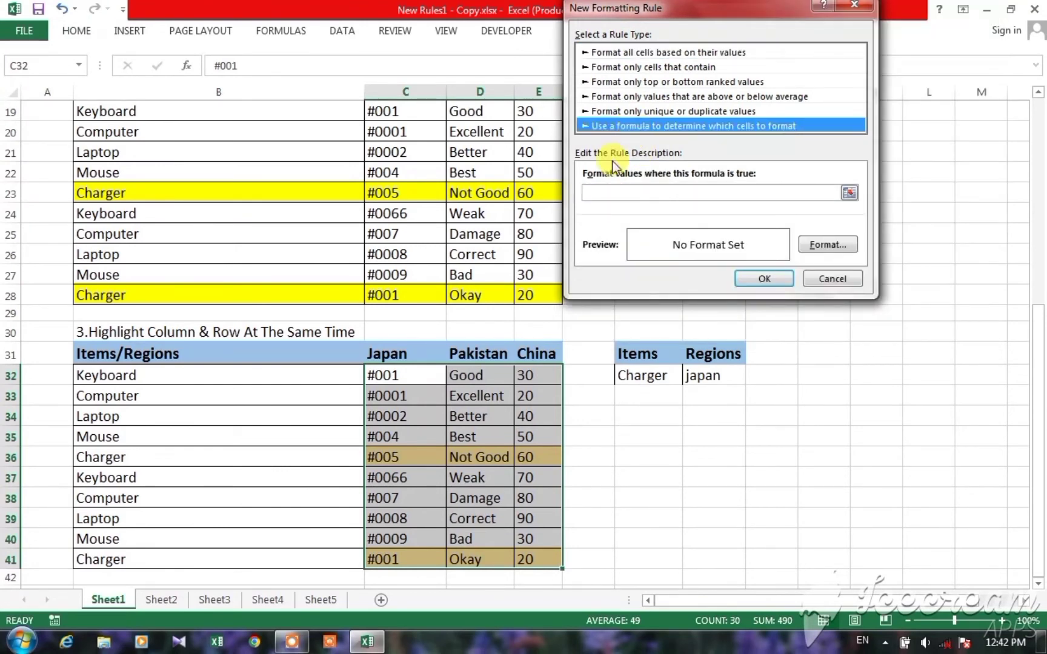
Enter the rule formula =C$31=$H$32 to match each column's heading with the region lookup cell.
left_click(614, 192)
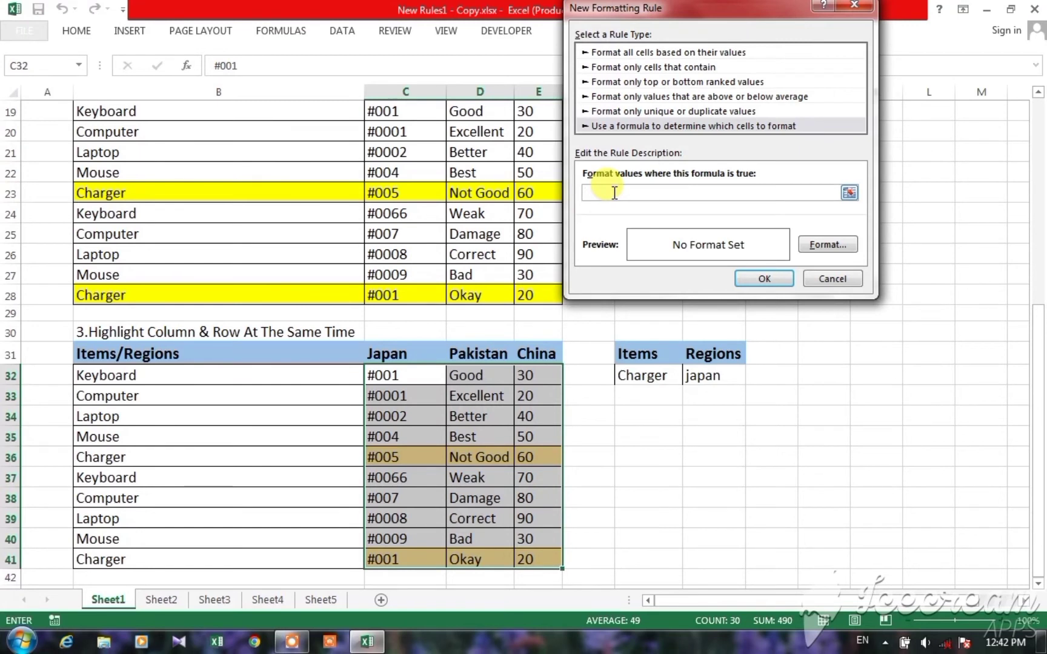
type("=")
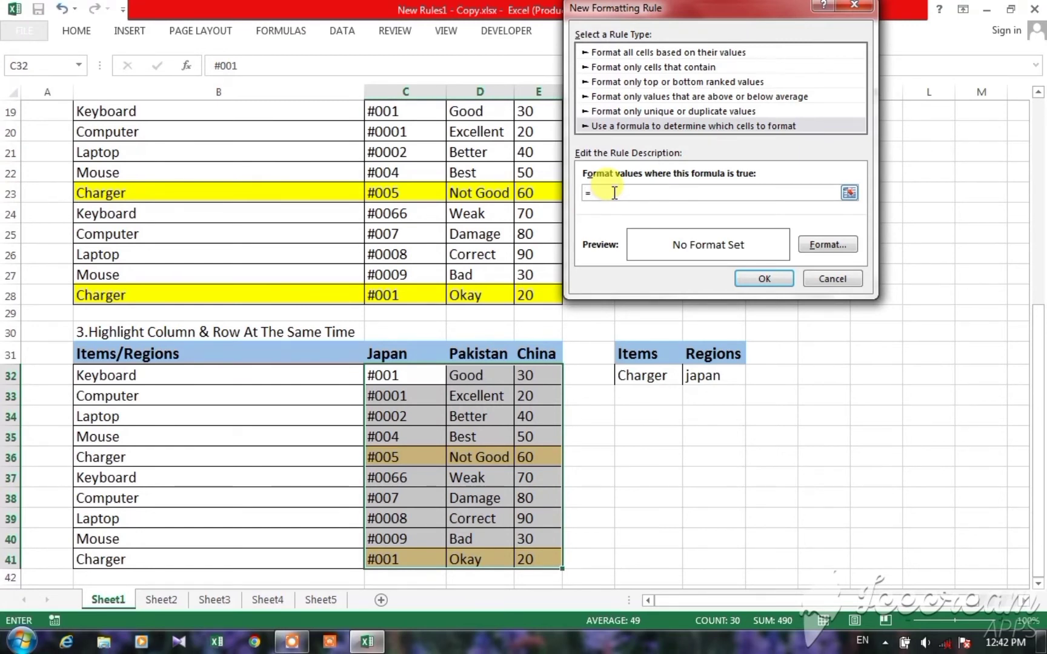
left_click(394, 355)
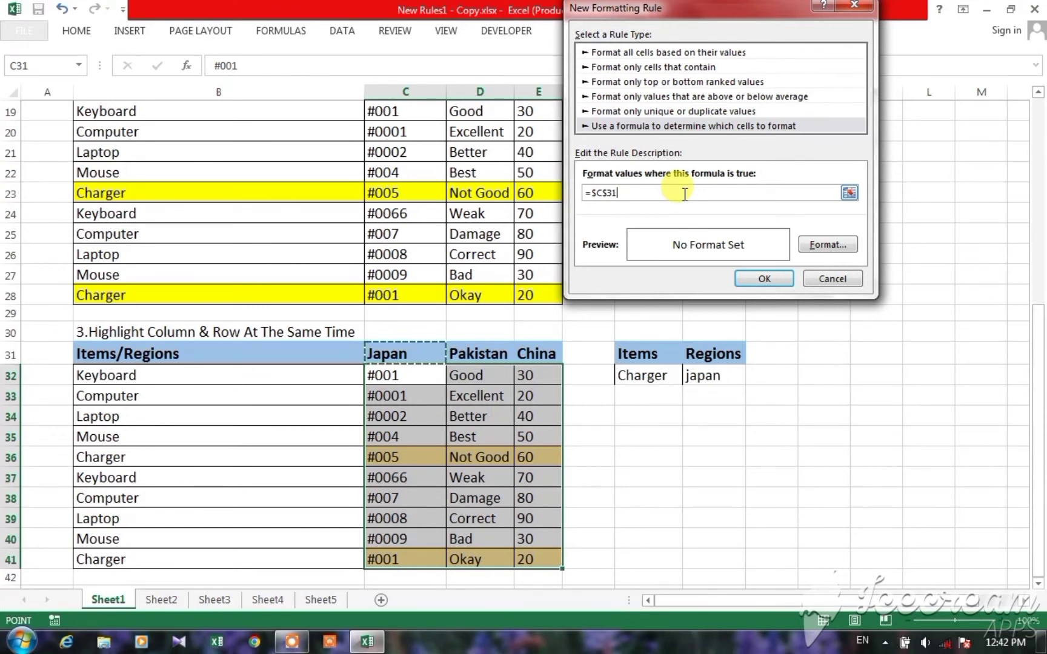
key("F4")
type("=")
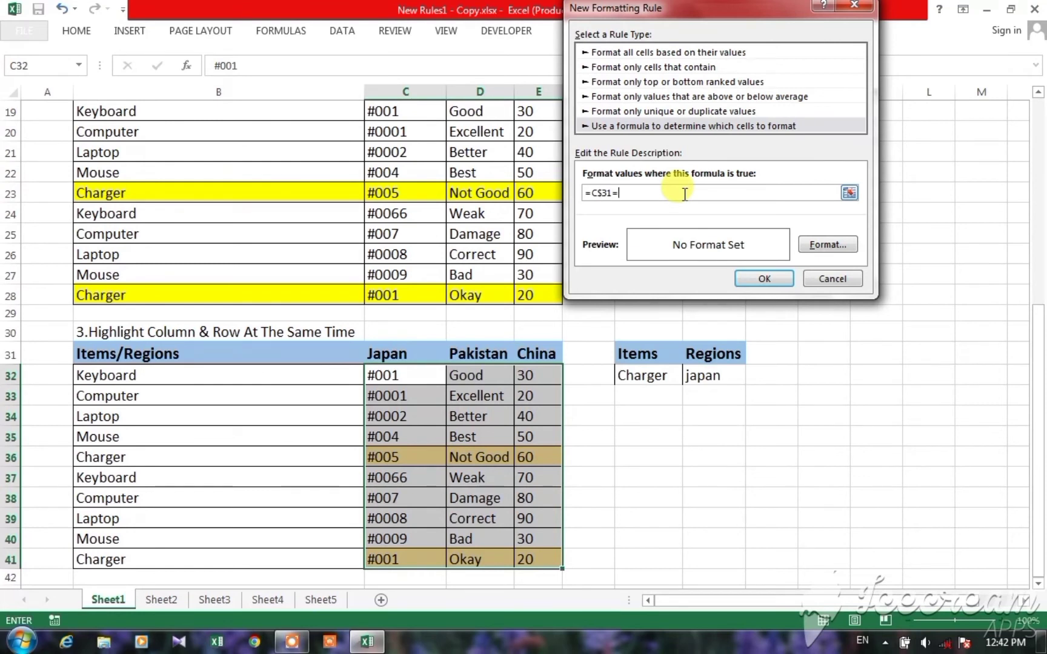
left_click(706, 378)
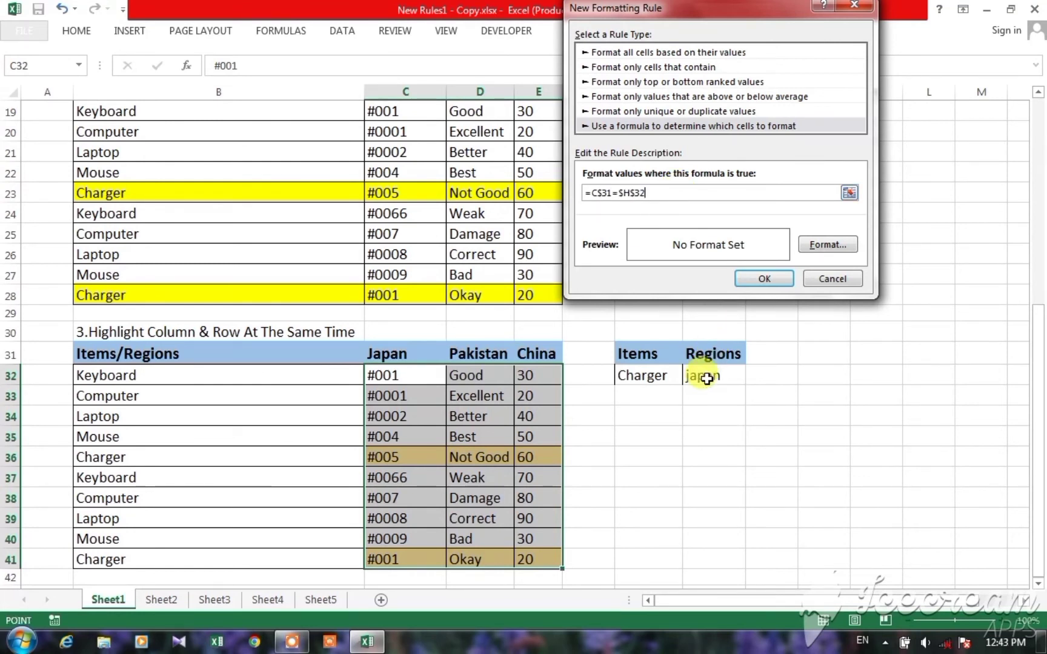
Give the region-matching rule a light blue background fill and apply it to C32:E41.
left_click(823, 244)
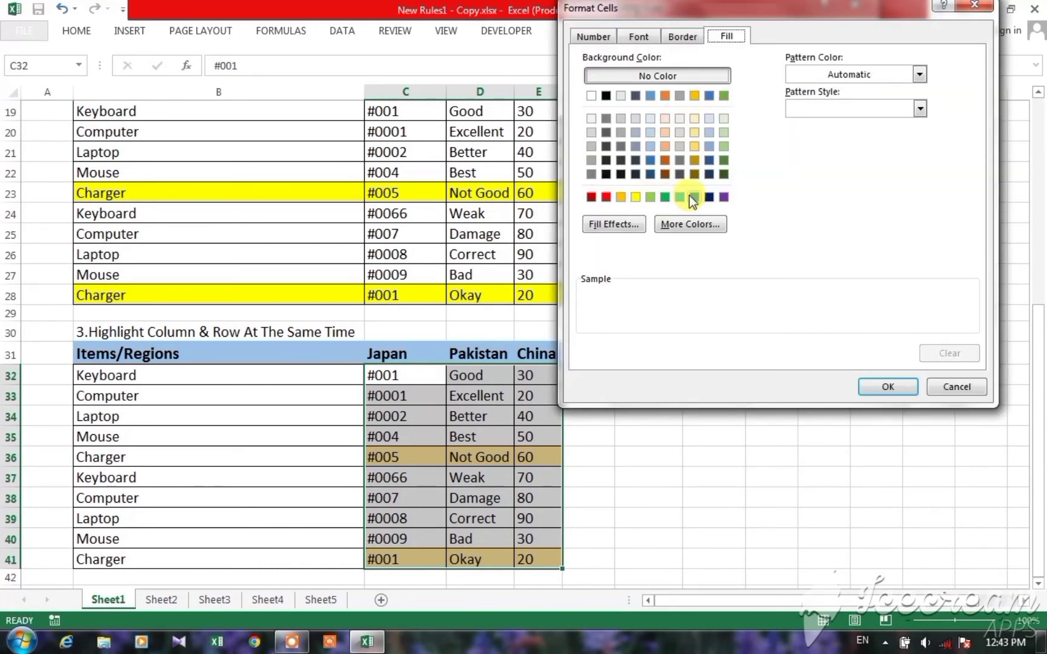
left_click(651, 149)
left_click(880, 388)
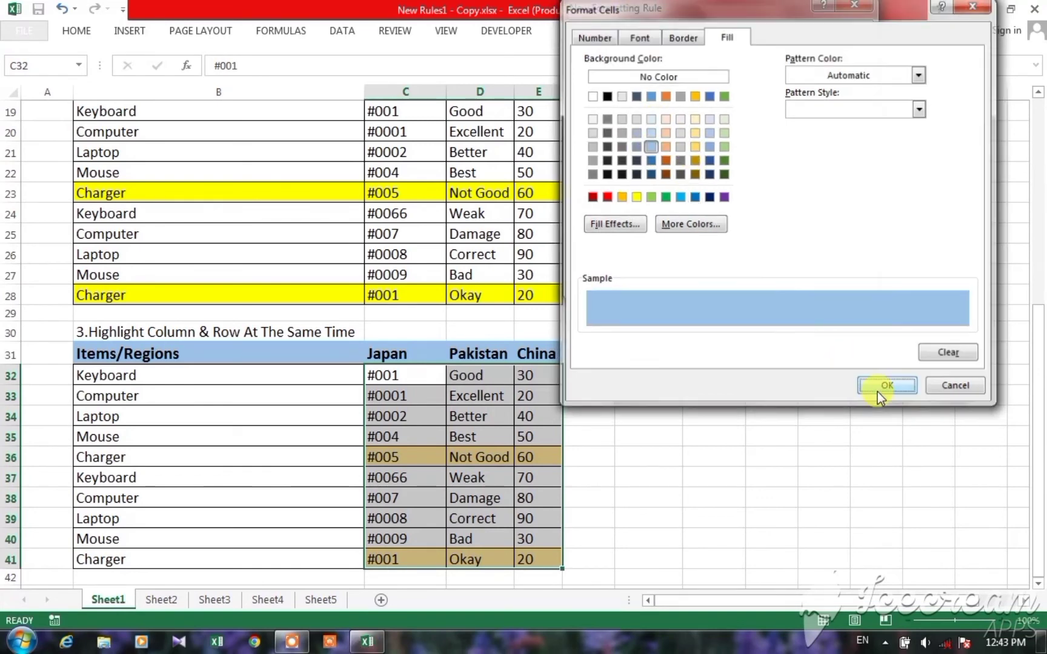
left_click(763, 279)
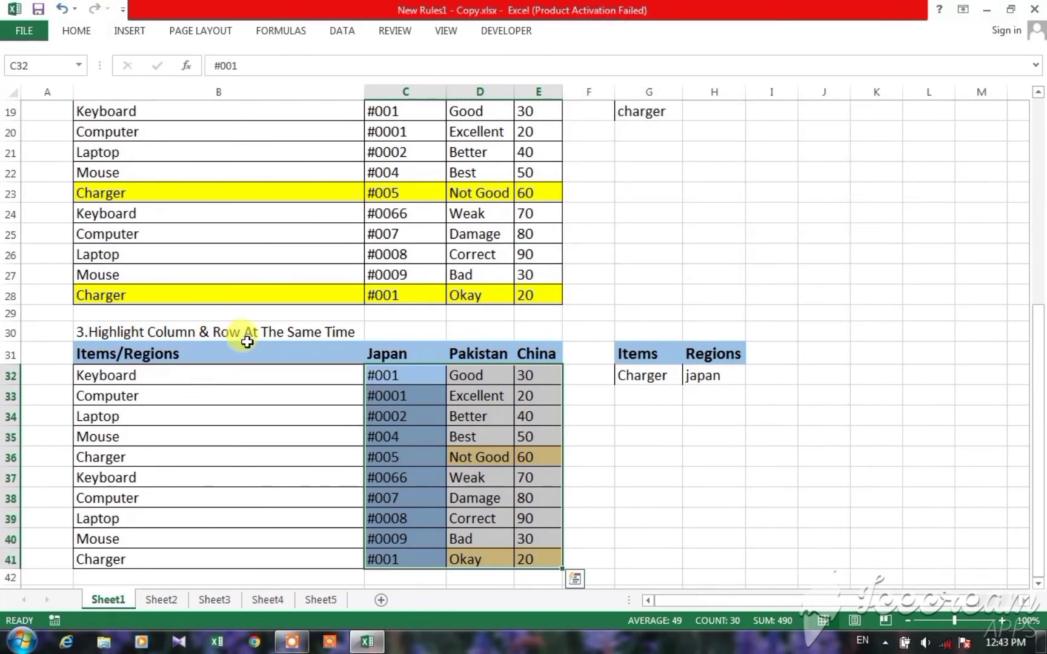
left_click(783, 431)
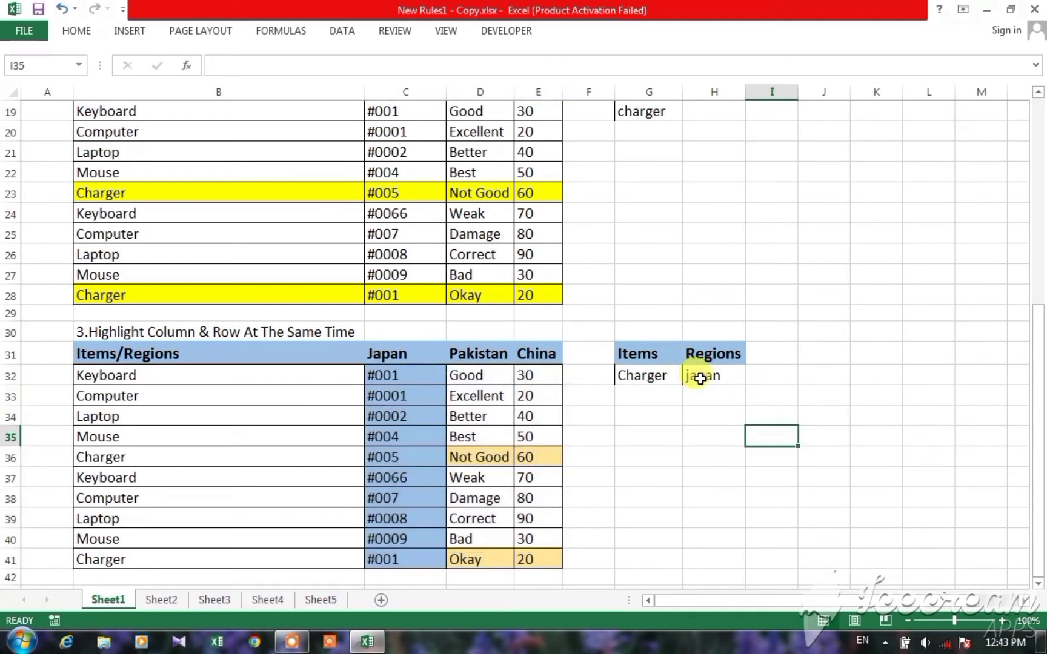
Change the lookup region in H32 to pakistan to test the column highlighting.
left_click(721, 378)
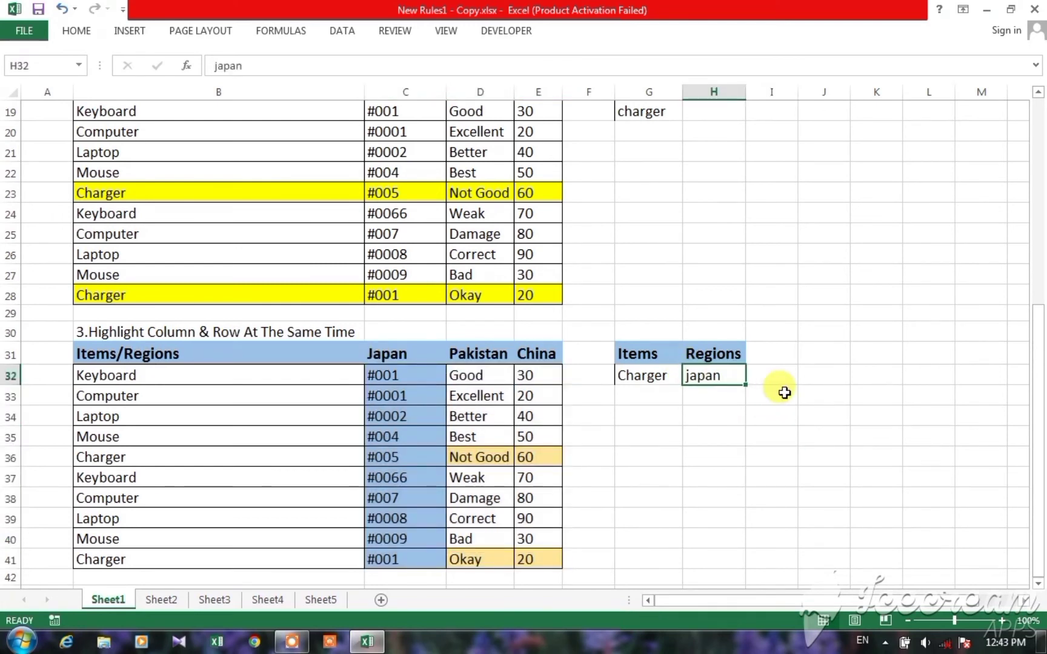
type("pakistan")
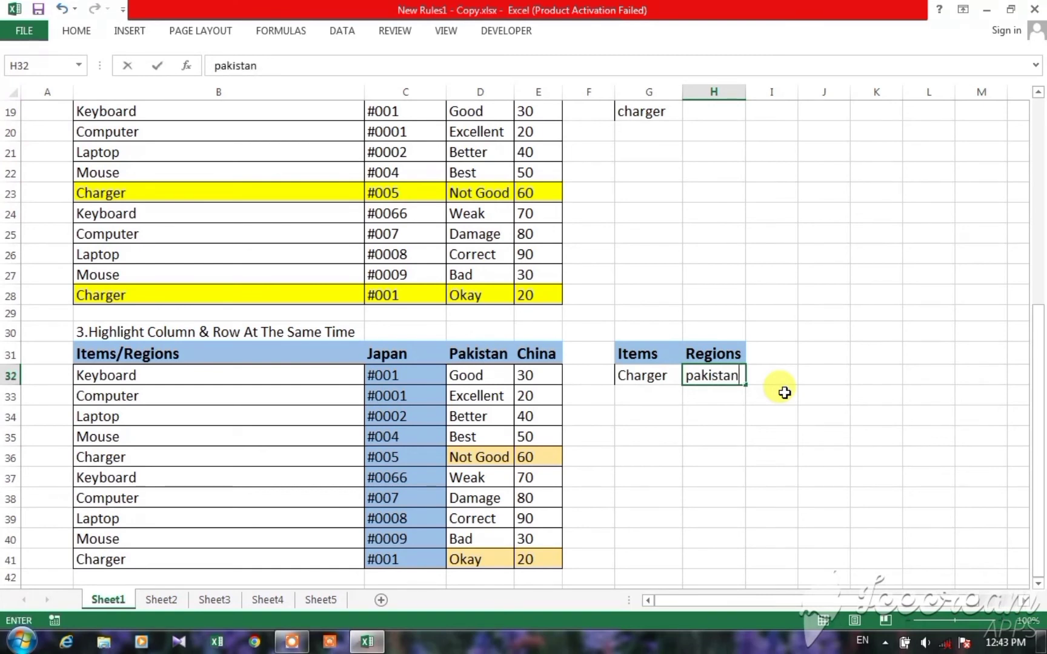
key("Return")
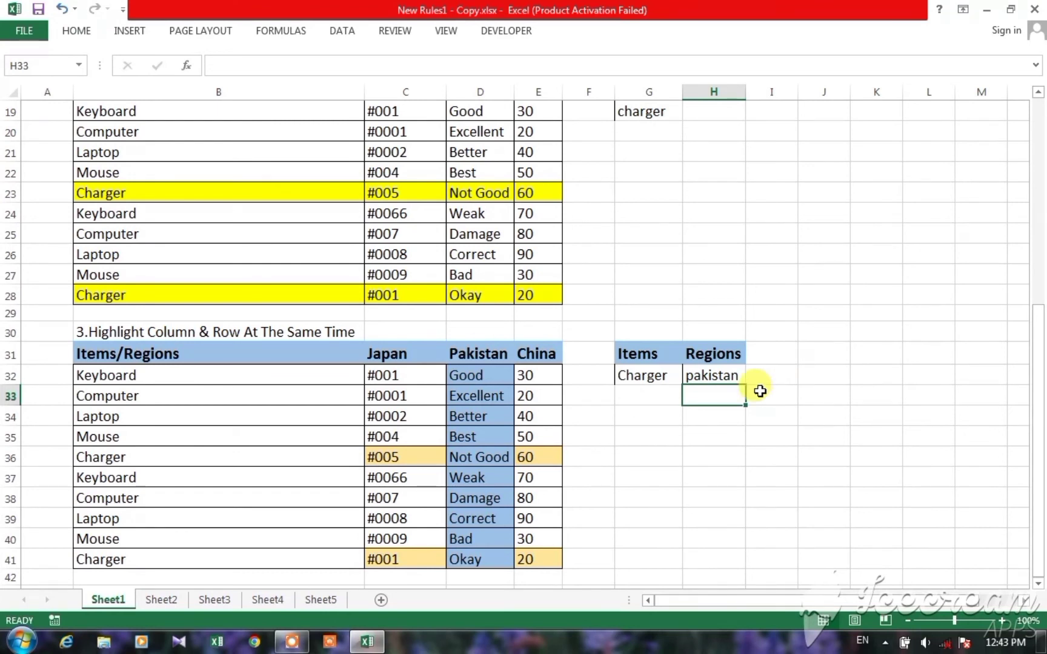
Change the lookup item in G32 to mouse to test the row highlighting.
left_click(634, 377)
type("mo")
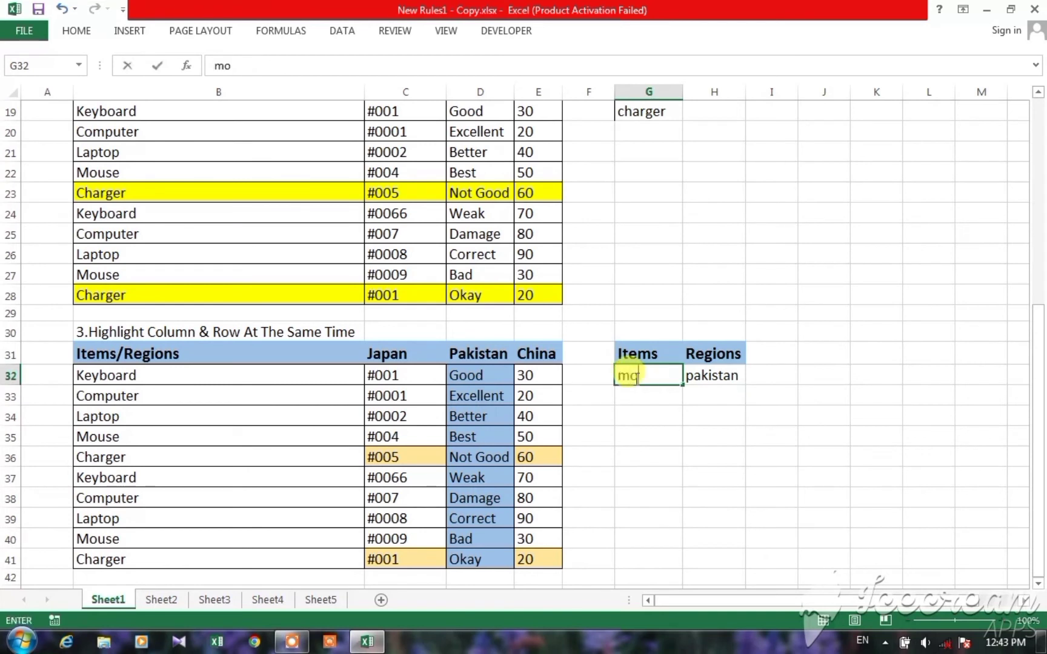
type("use")
key("Return")
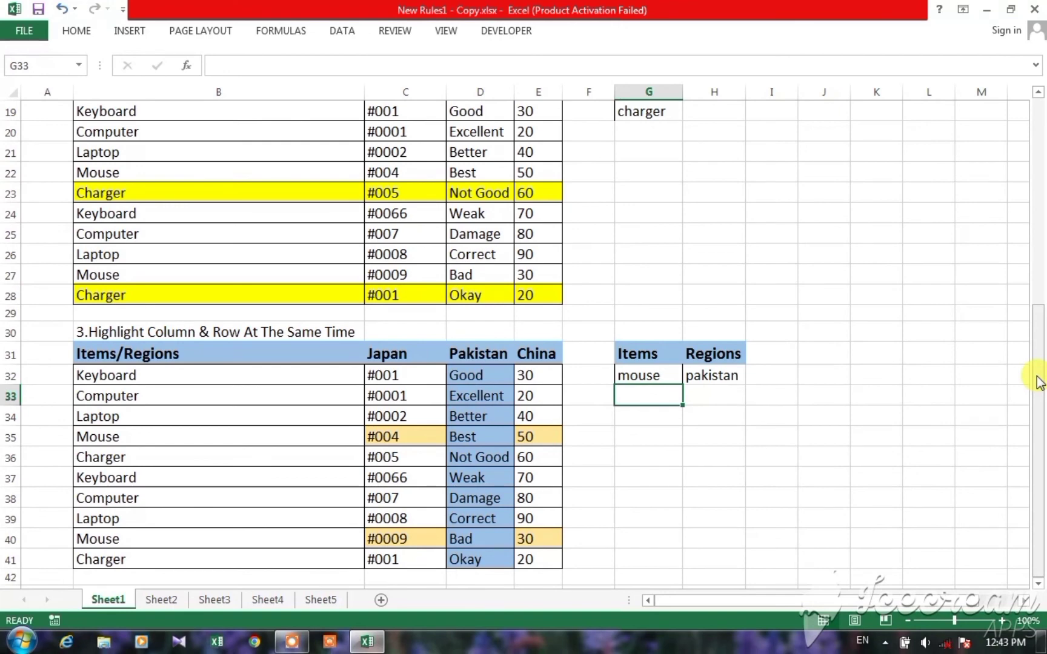
Select all three tables with their lookup cells, B5:H41, and clear the conditional formatting rules from the entire sheet.
left_click_drag(1036, 375, 1032, 127)
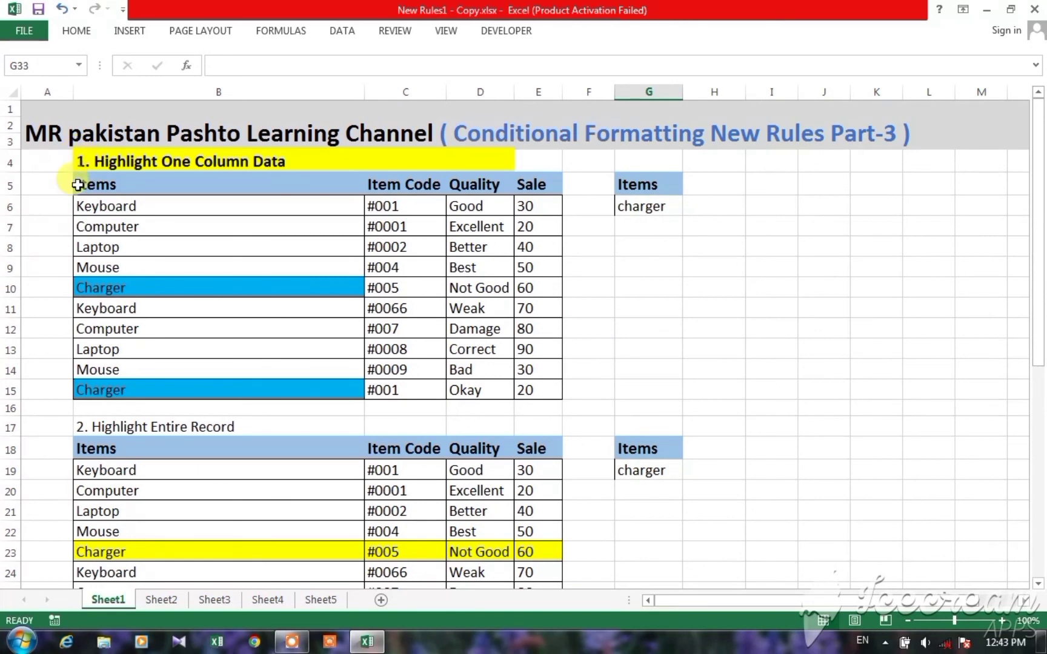
left_click_drag(91, 185, 330, 267)
left_click_drag(559, 328, 692, 484)
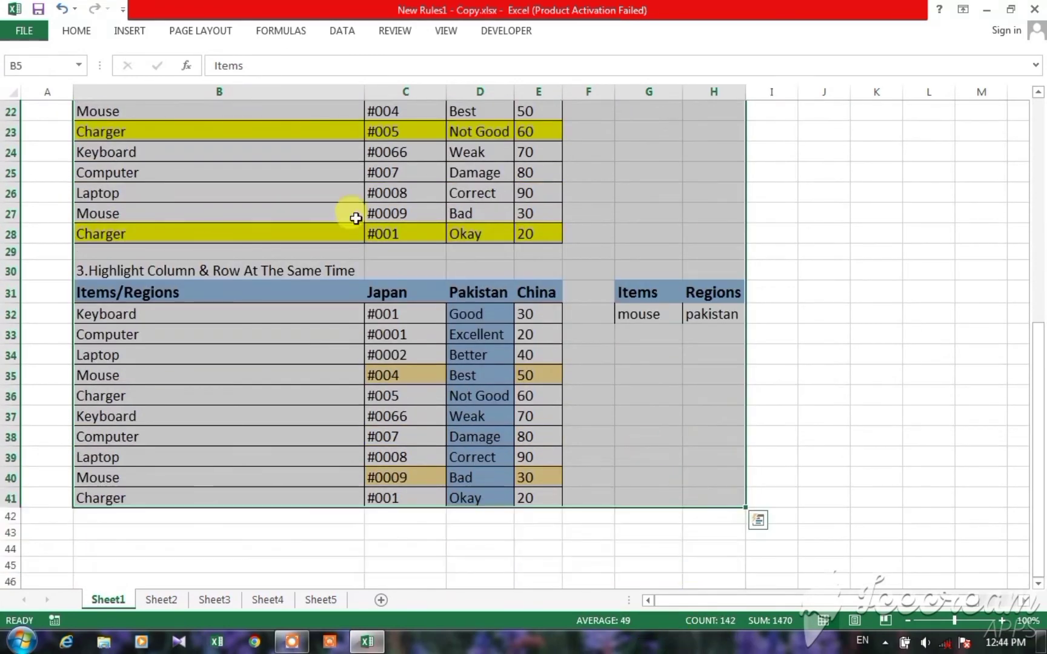
left_click(74, 37)
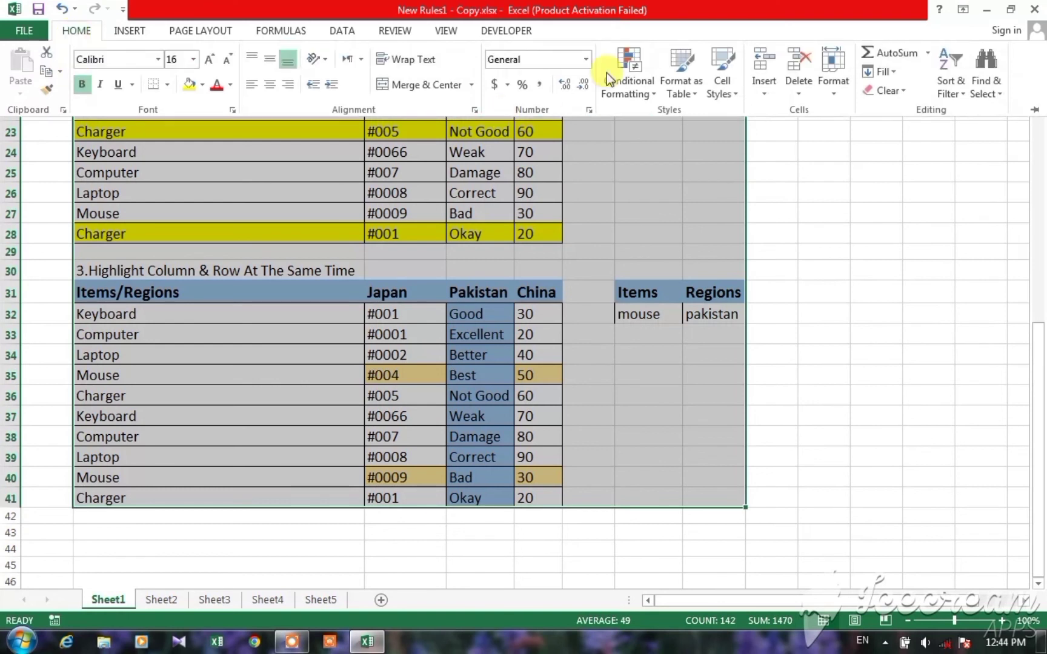
left_click(628, 73)
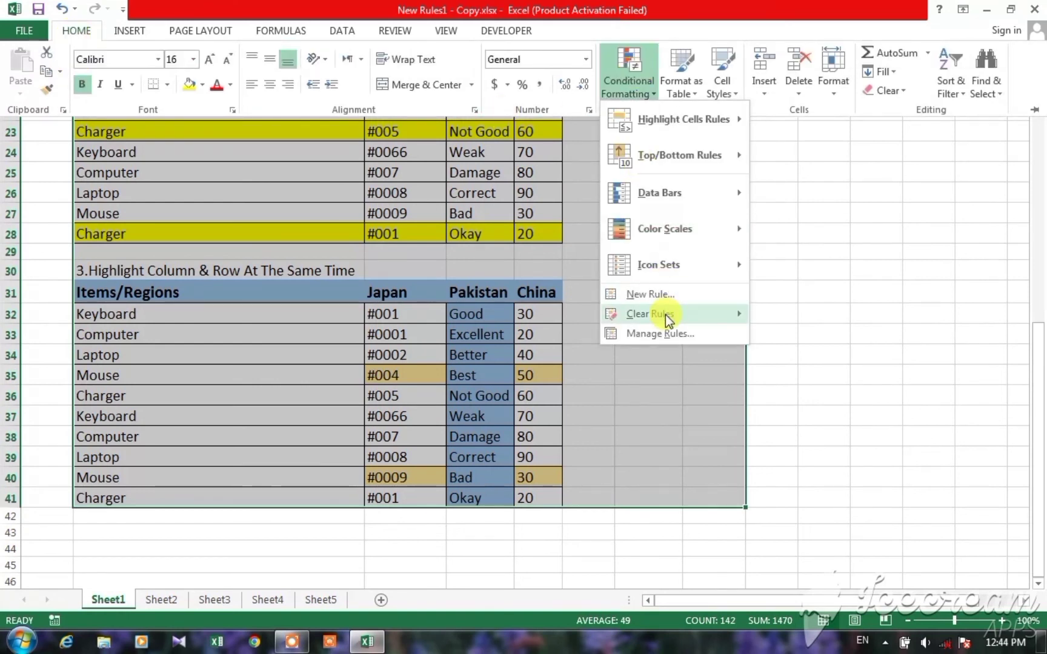
mouse_move(666, 314)
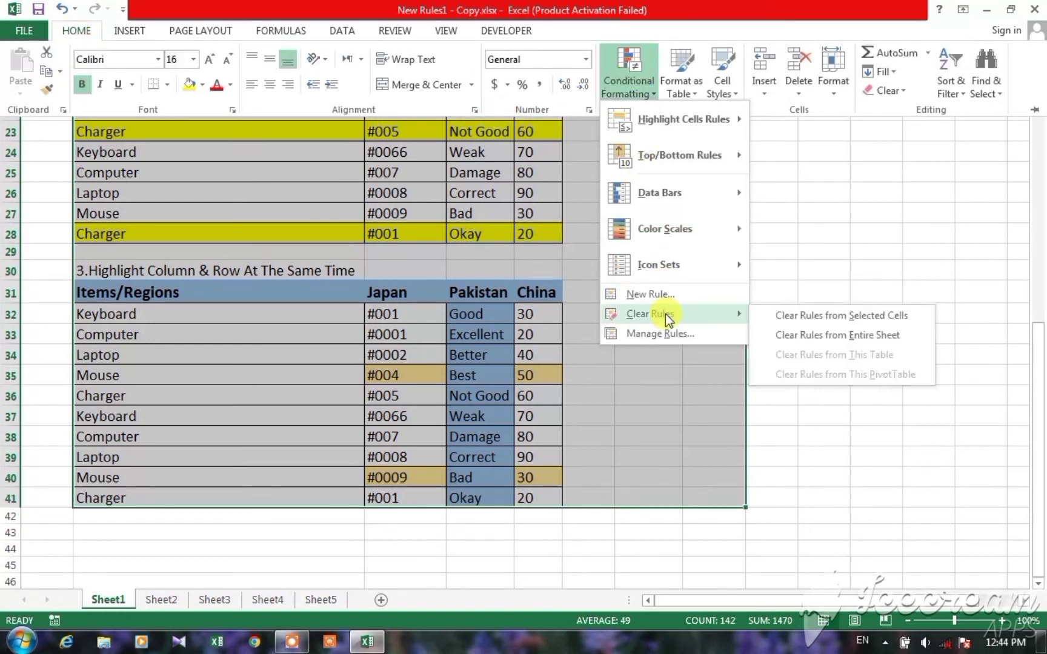
left_click(810, 336)
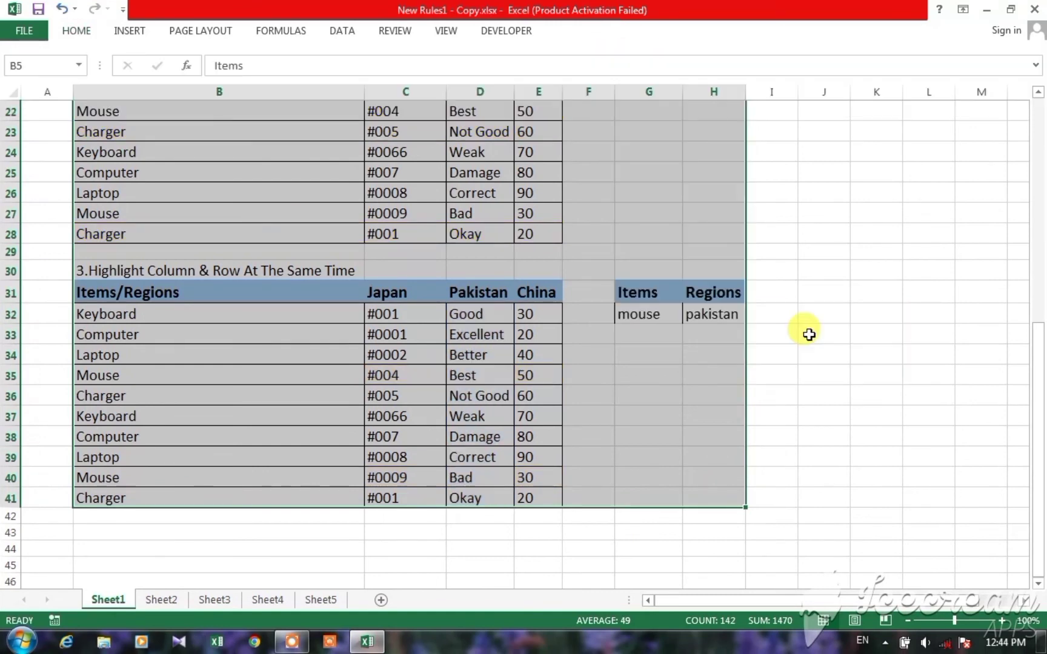
left_click(823, 232)
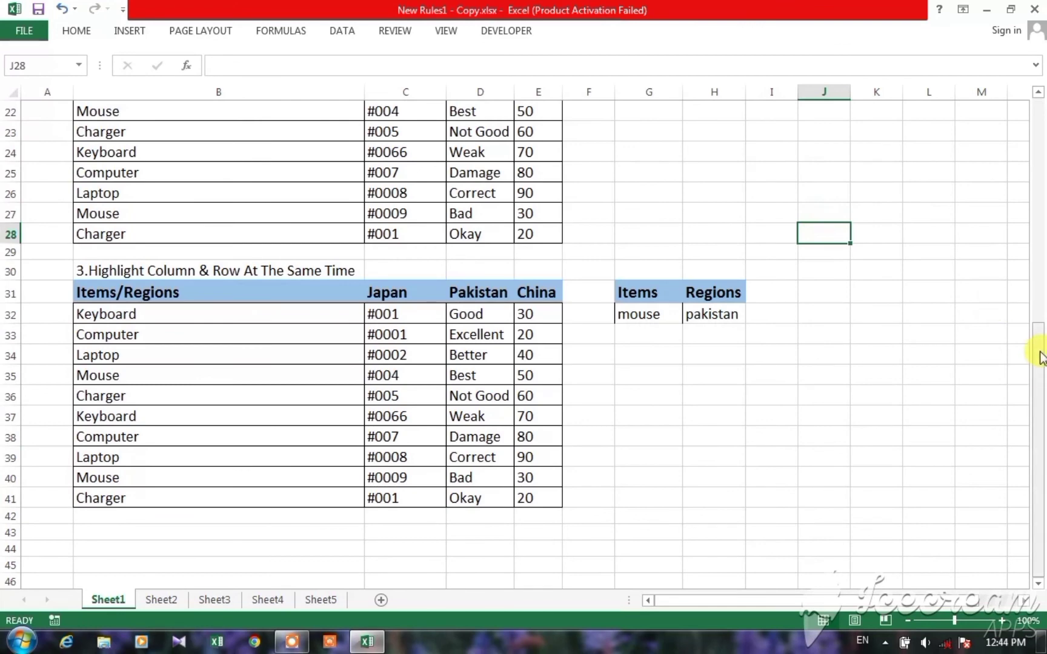
left_click_drag(1040, 356, 1024, 102)
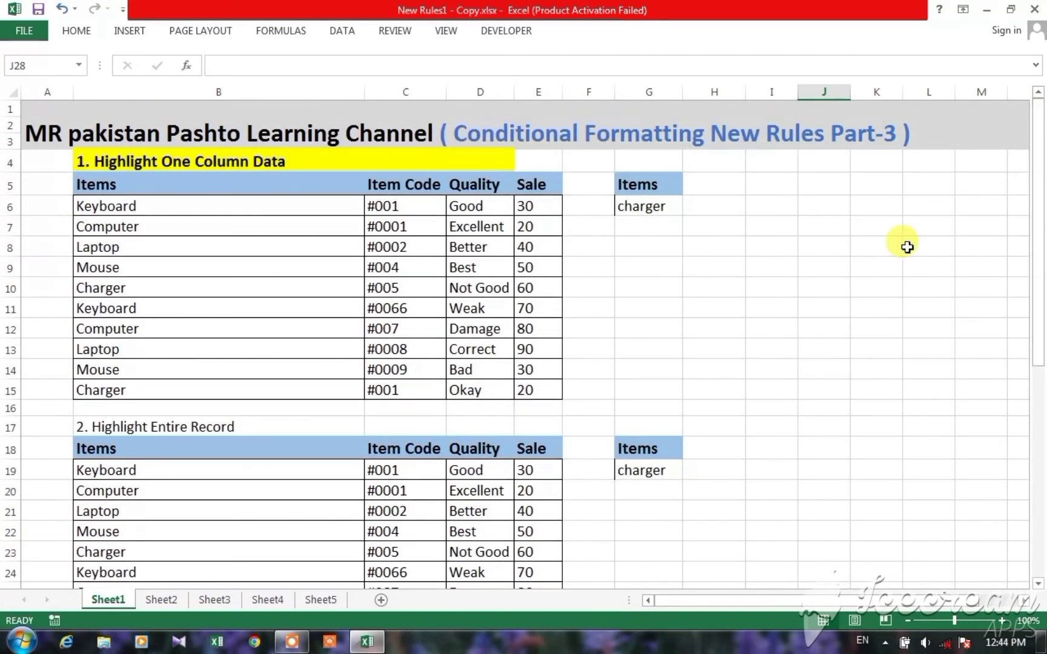